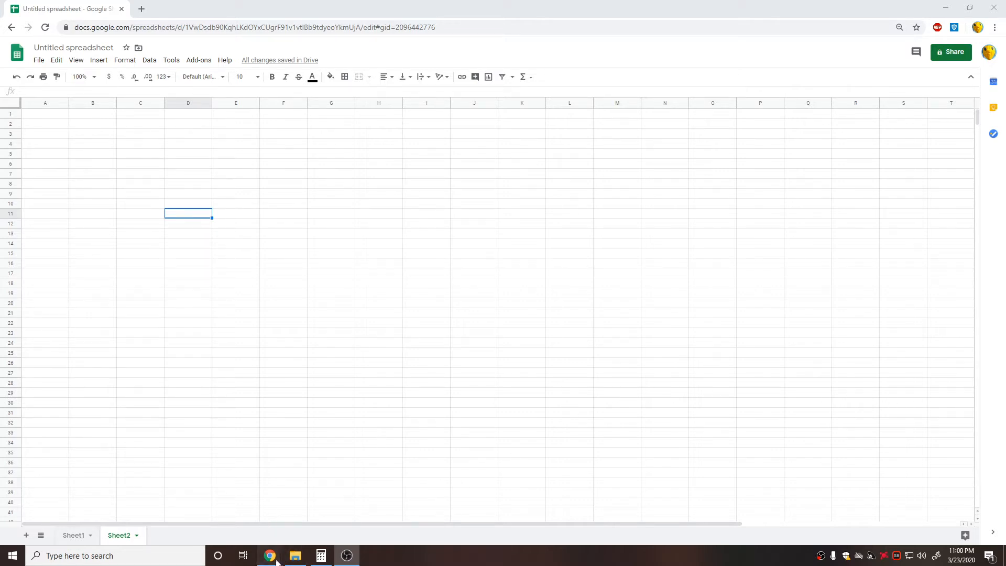
Switch to the Google Drive browser window and search the web for "dow jones index" in a new tab
mouse_move(276, 561)
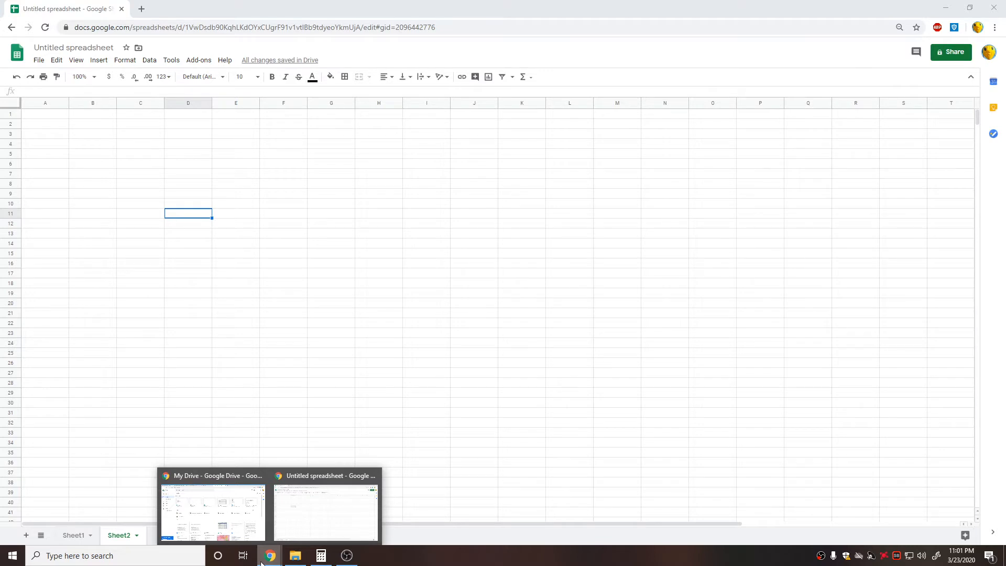
click(253, 535)
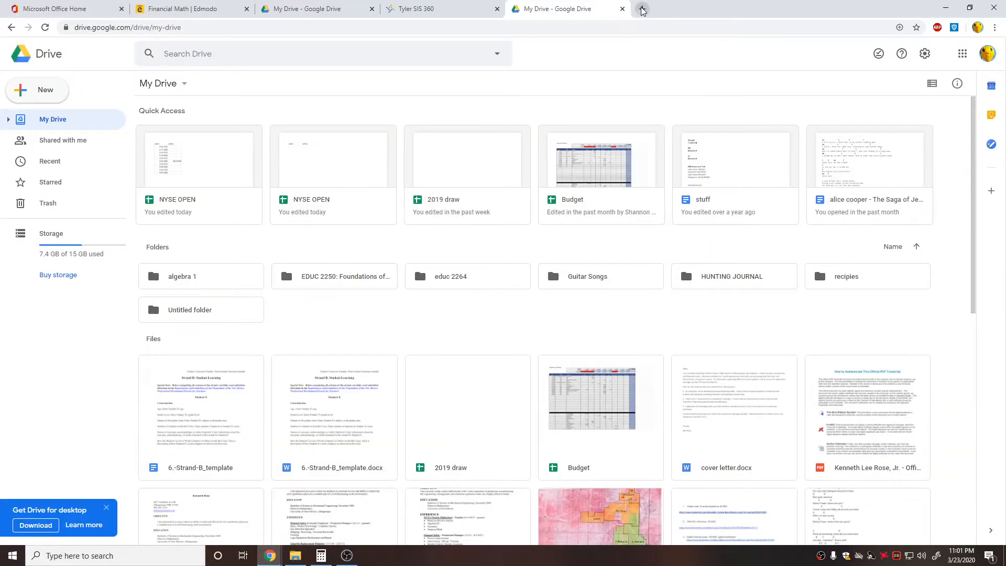
click(642, 9)
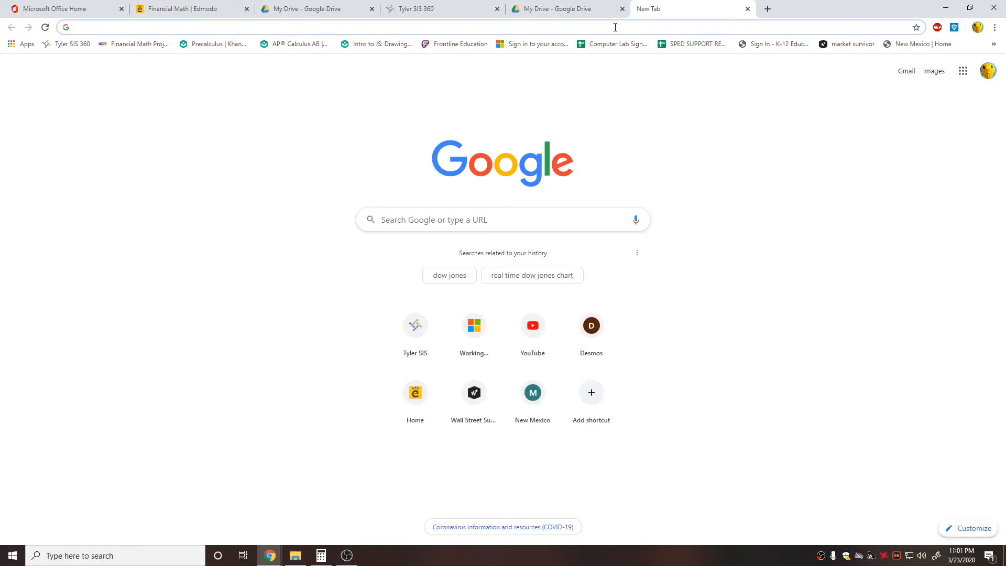
text(dow jo)
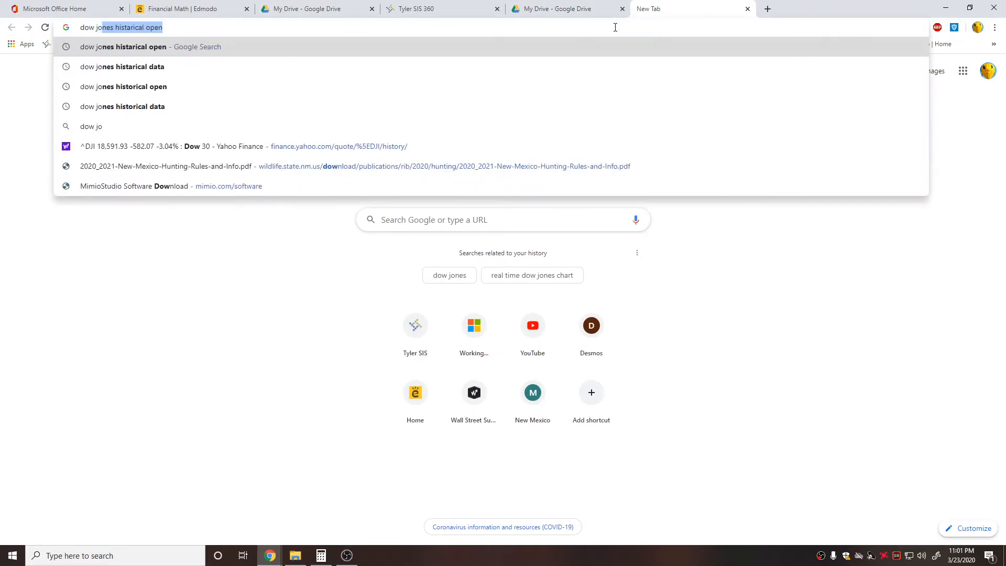
text(nes index)
key(Return)
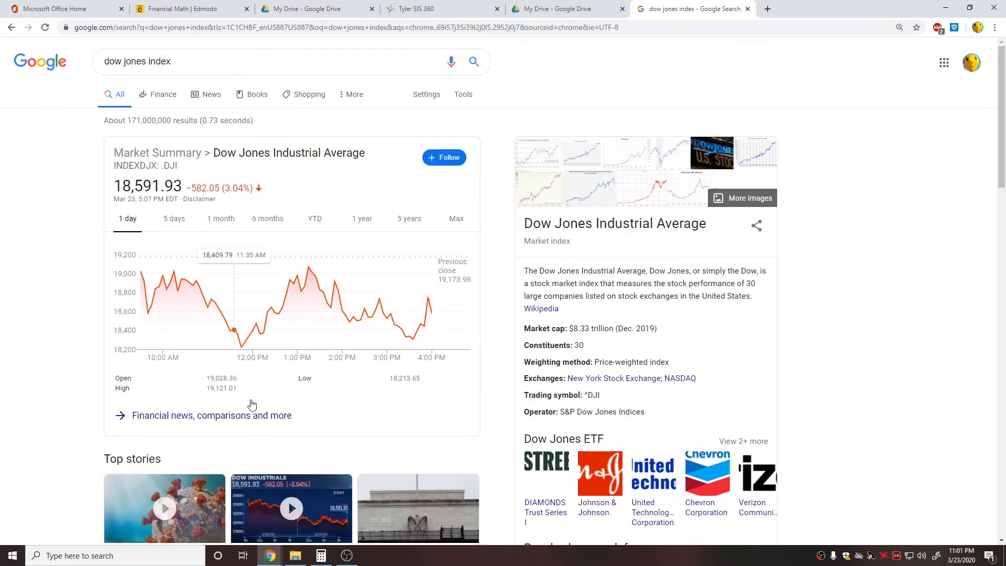
Highlight the day's Open value in the Dow Jones Industrial Average market summary
drag(250, 385, 196, 381)
click(242, 385)
drag(240, 380, 206, 384)
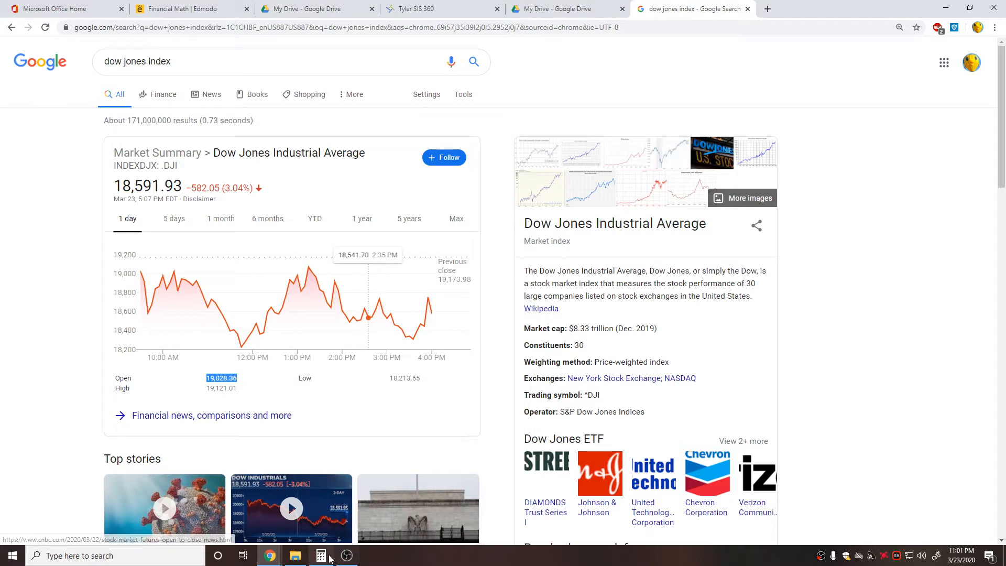
Open Google Drive in a new browser tab and create a blank Google Sheets spreadsheet
click(767, 13)
click(963, 71)
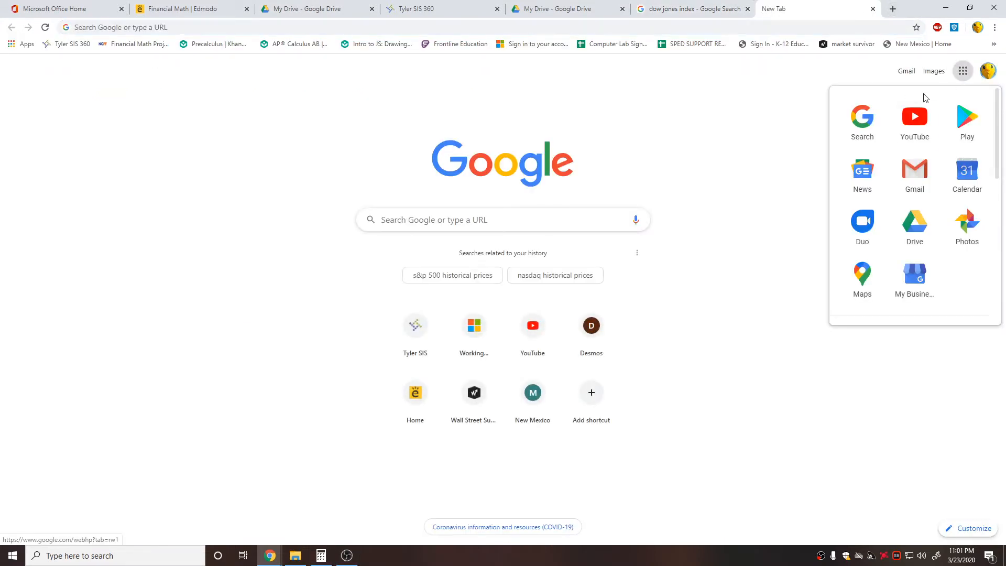
click(915, 224)
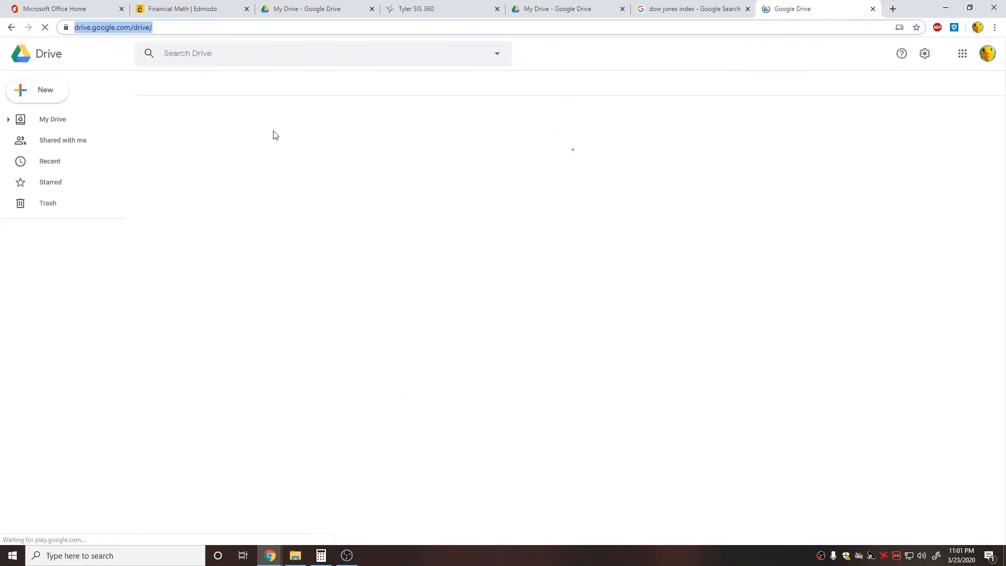
click(33, 87)
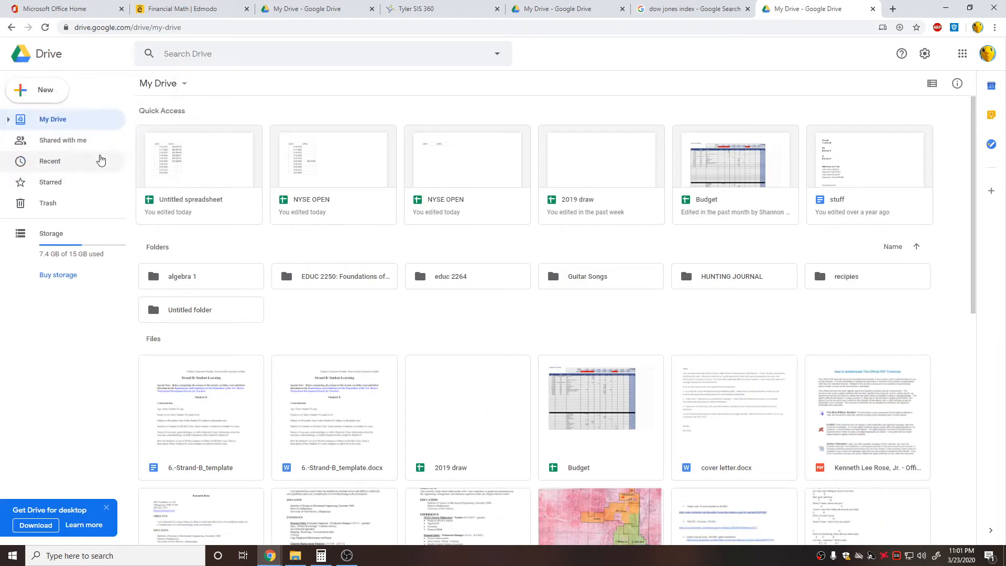
click(45, 94)
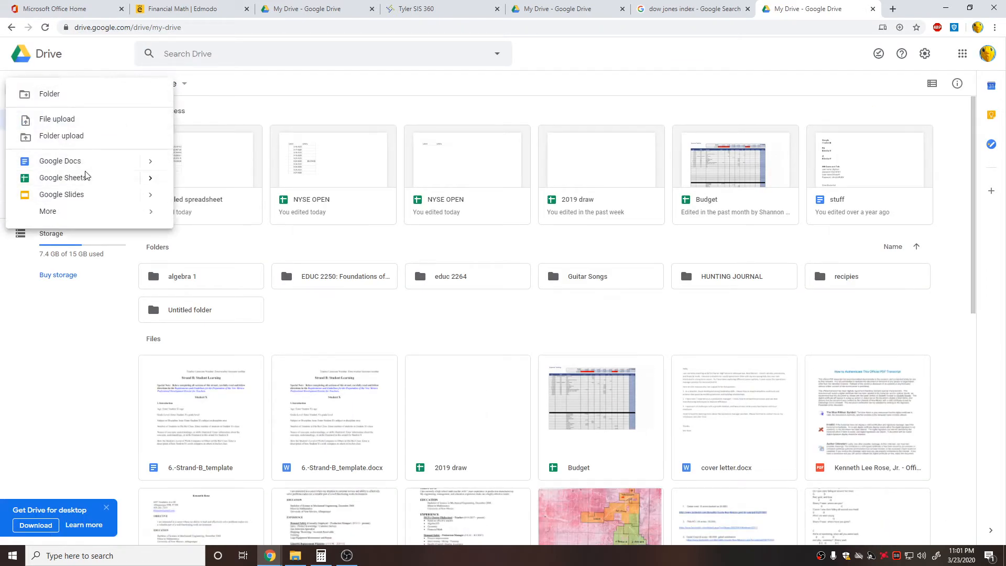
click(90, 177)
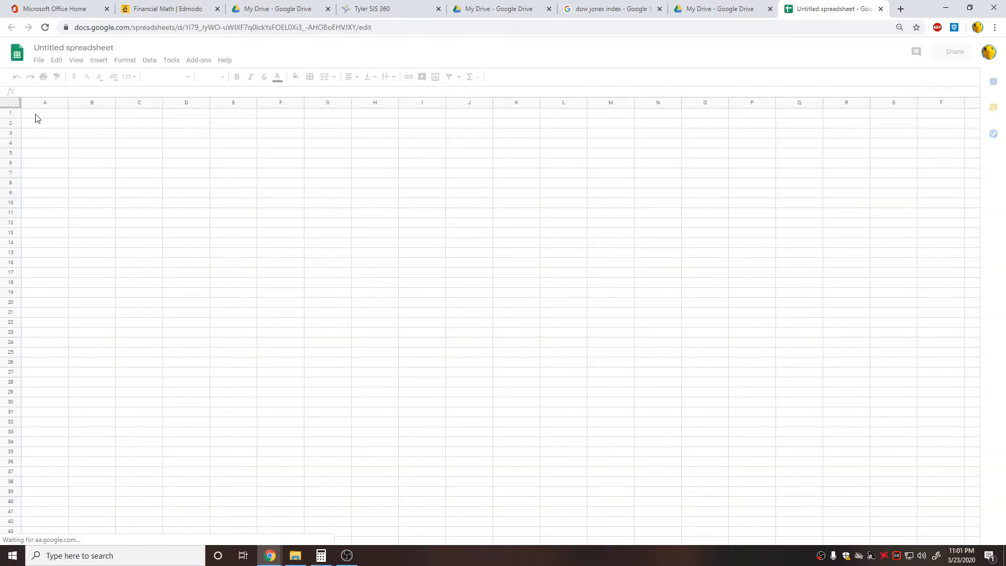
Enter the column headers "Date" in A1 and "Open" in B1
text(Date)
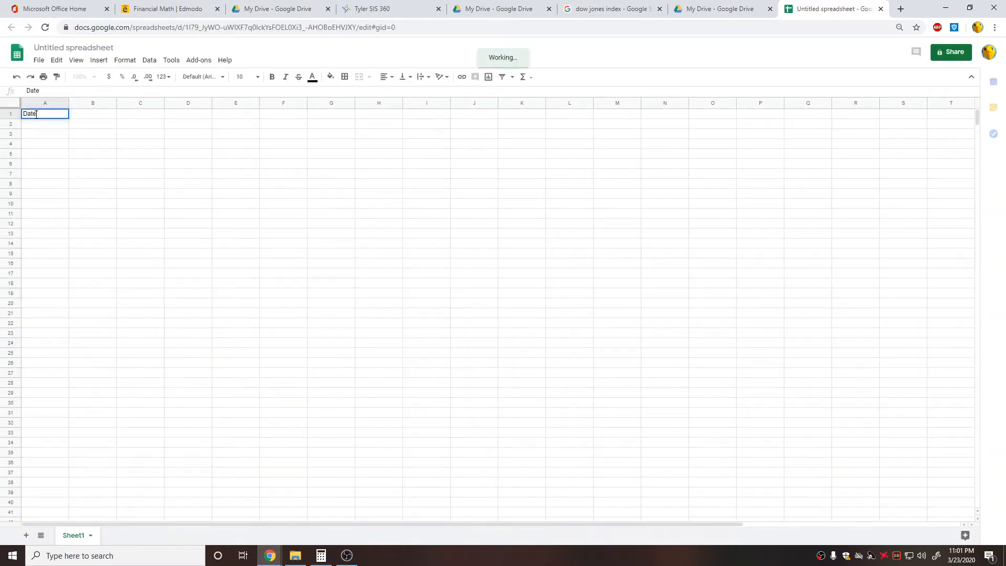
key(Tab)
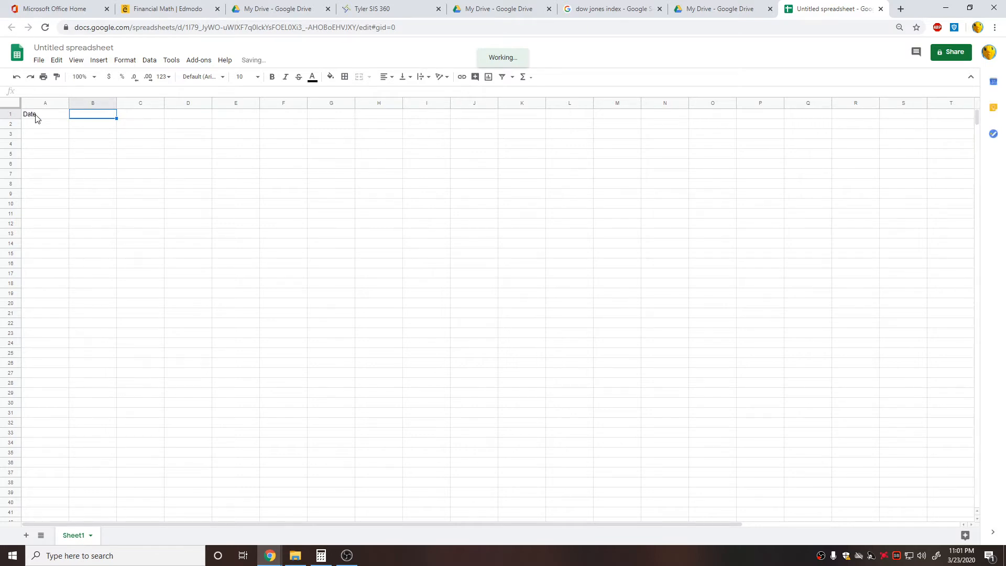
text(Open)
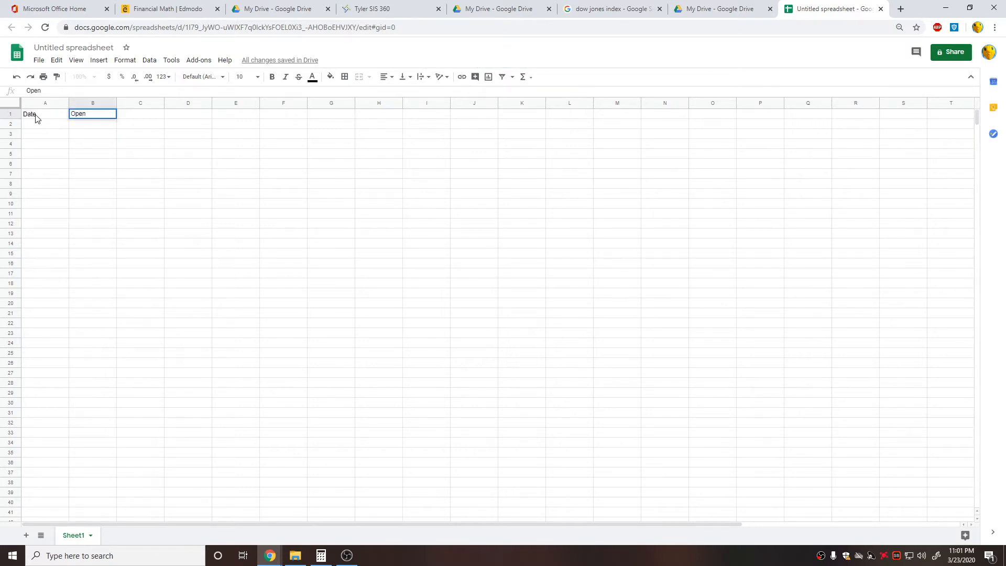
key(Return)
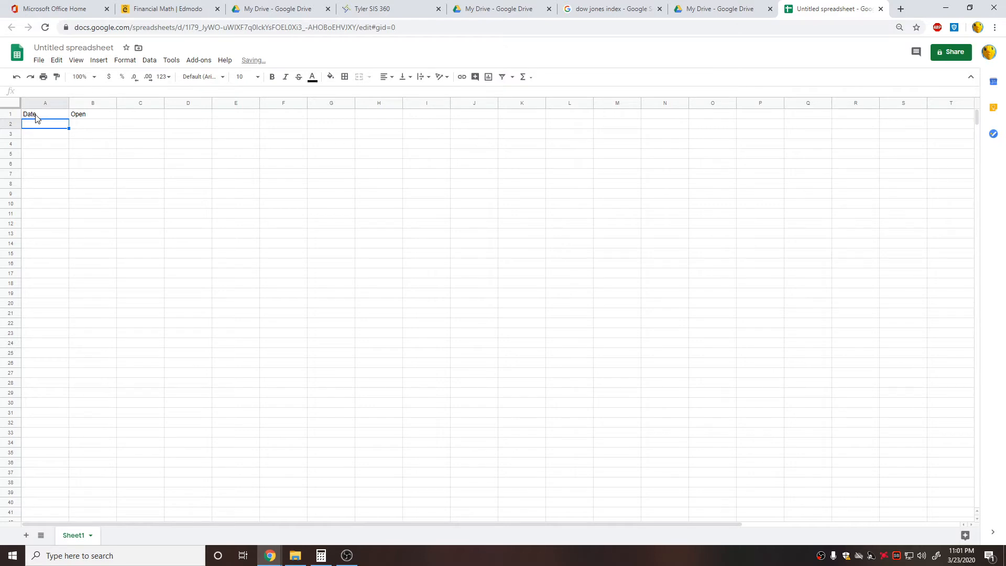
Check the system calendar, enter 3-16-2020 in A2 and fill consecutive daily dates down to A14
click(971, 560)
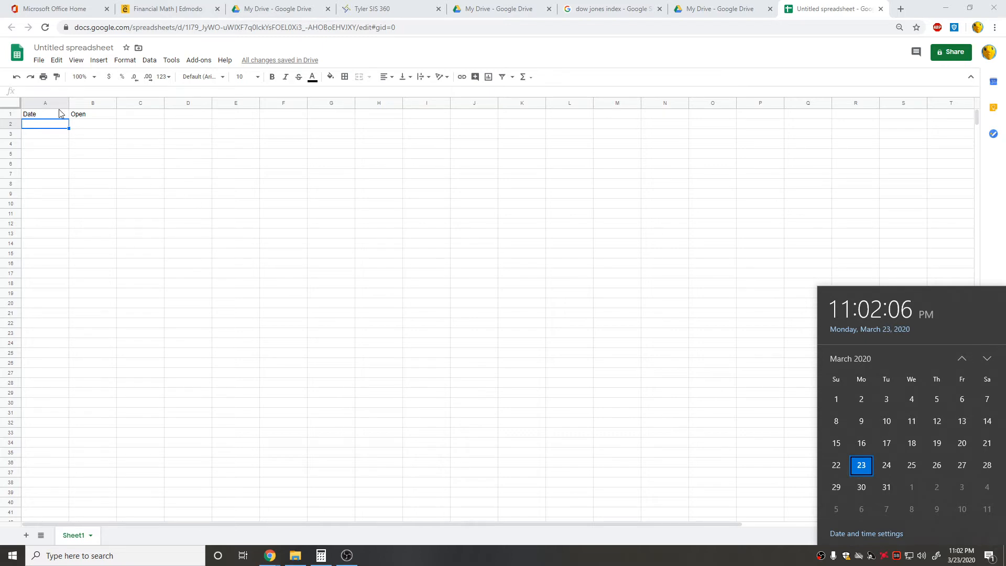
click(49, 125)
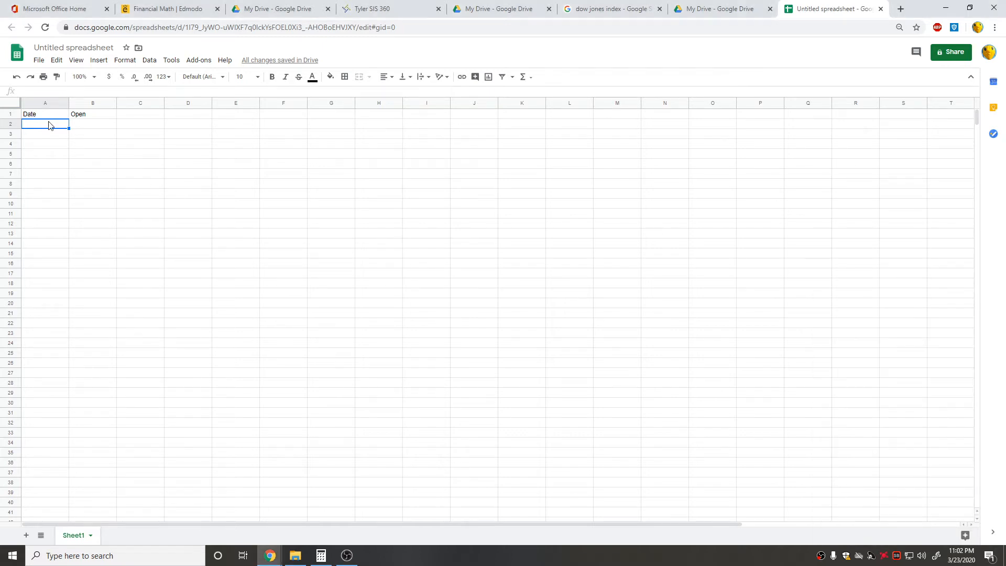
text(3-16-2020)
key(Return)
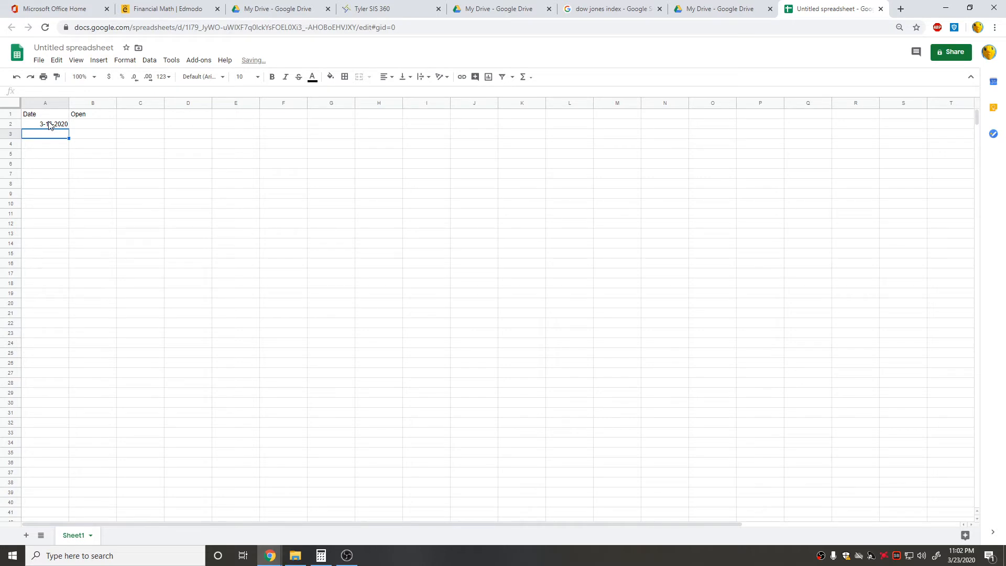
click(49, 123)
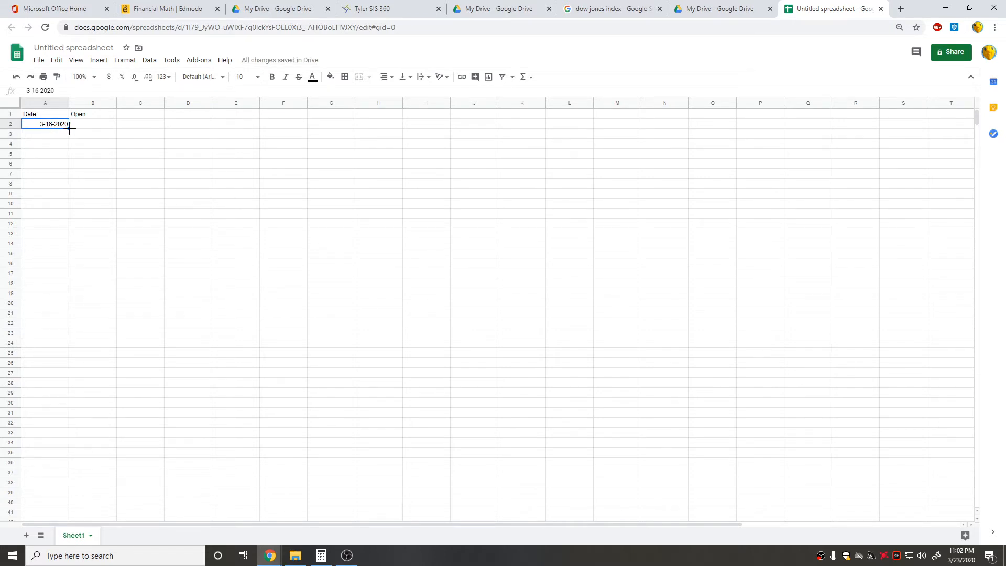
drag(69, 128, 63, 241)
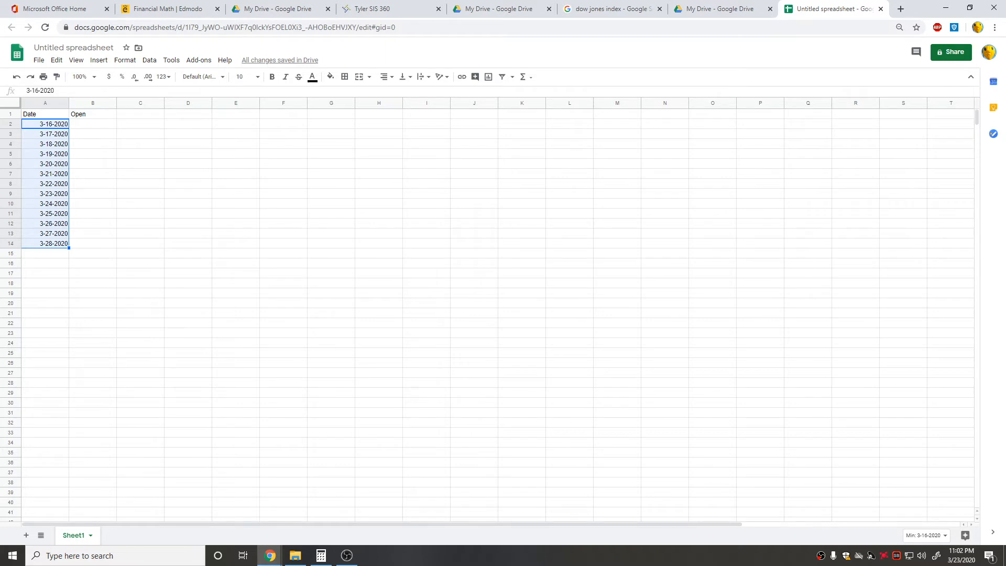
Check the calendar for weekend days and delete rows 7 and 8, which hold 3-21-2020 and 3-22-2020
click(961, 556)
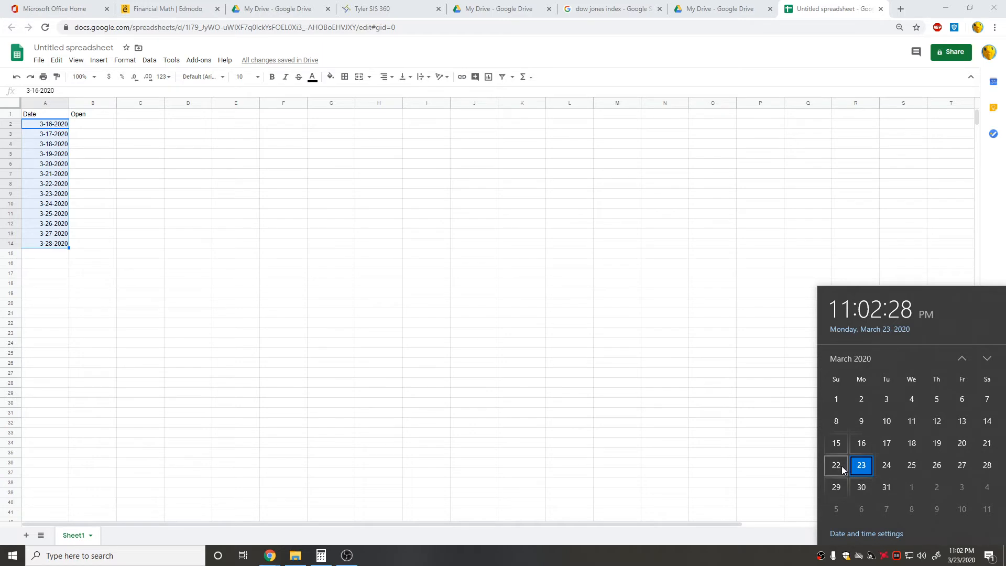
drag(13, 177, 15, 184)
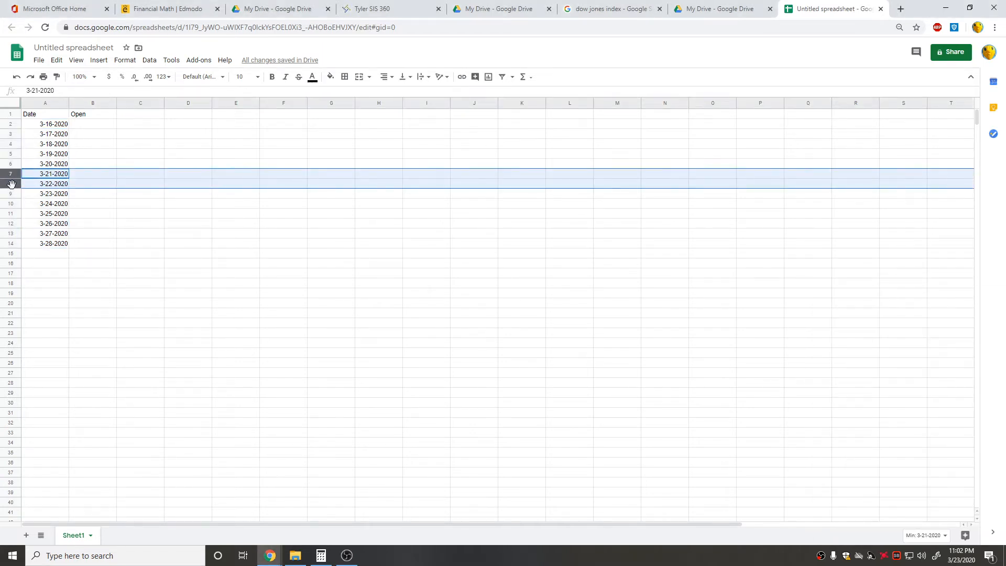
right_click(11, 184)
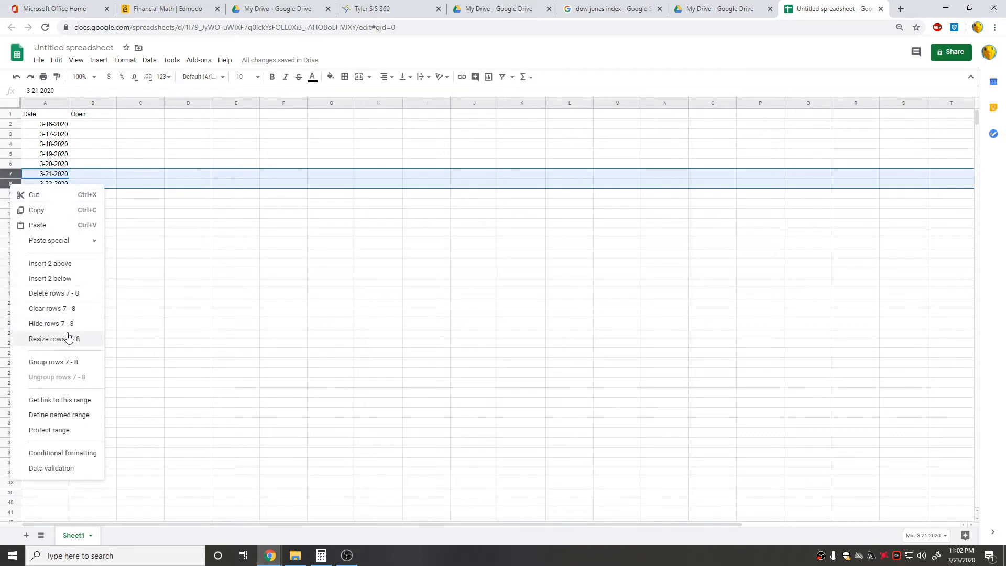
click(56, 296)
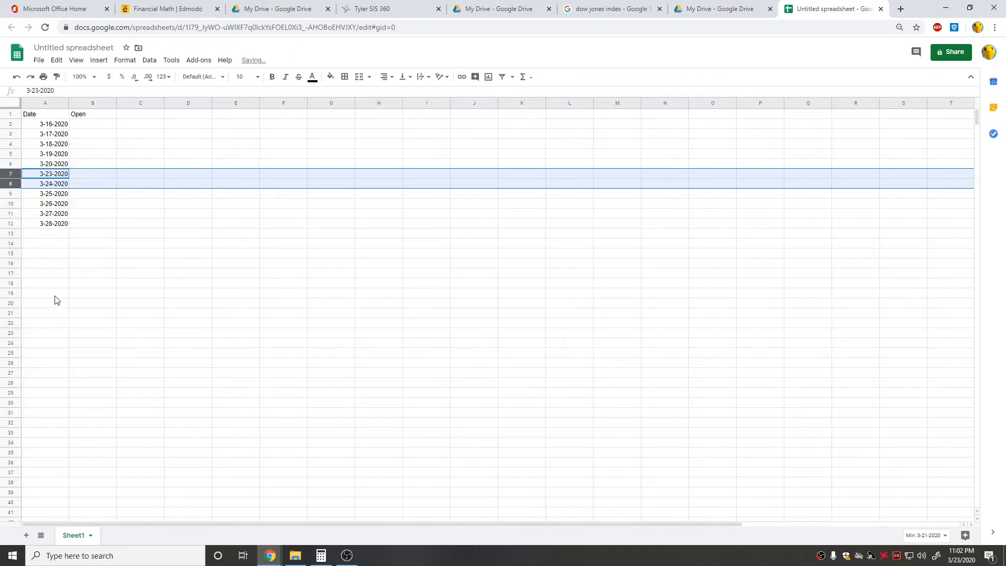
click(50, 156)
click(51, 164)
click(57, 177)
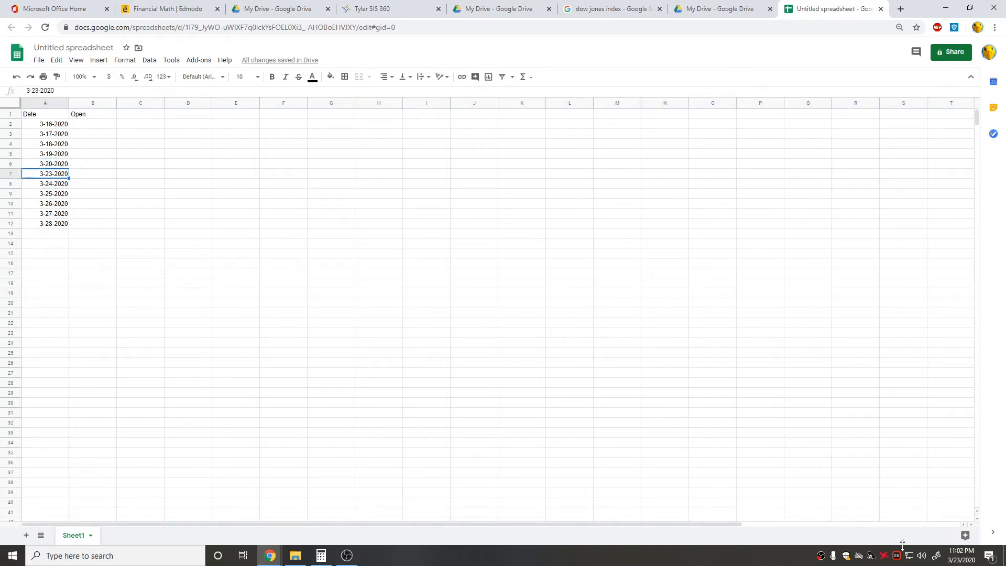
Check the calendar for the end of the week and clear the Saturday date 3-28-2020 from A12
click(962, 555)
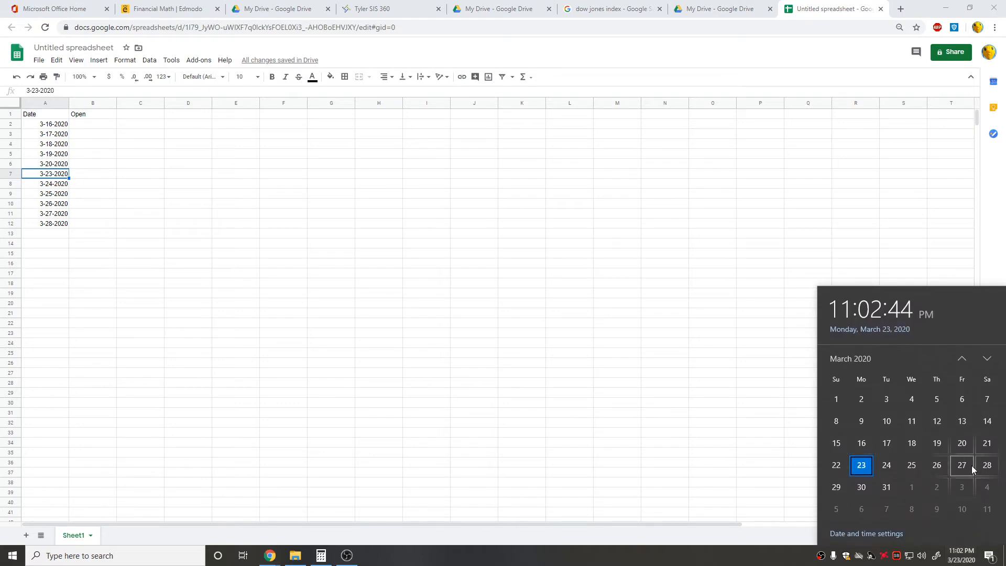
click(111, 233)
click(56, 226)
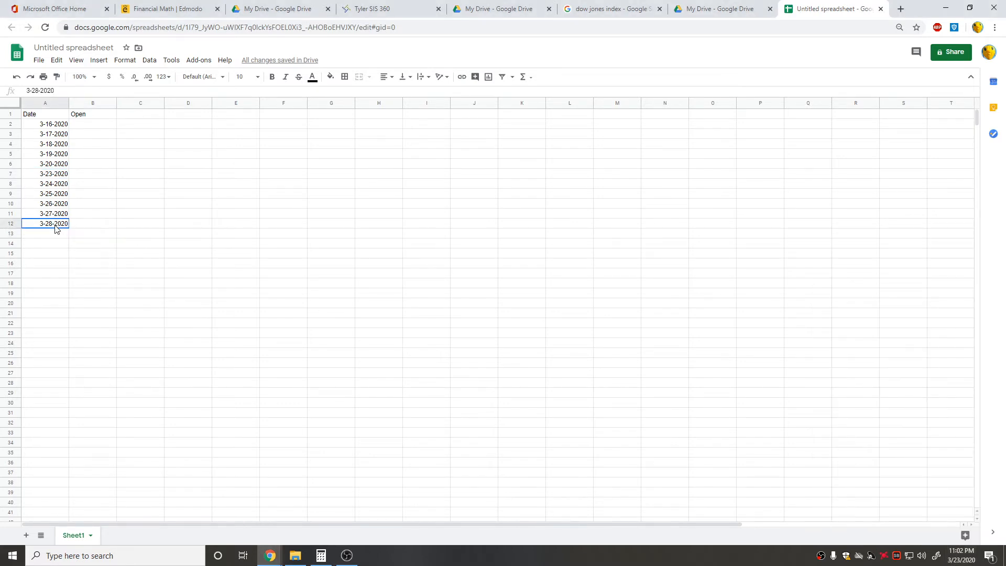
key(Delete)
Look up the Dow Jones Open value in the search results tab and enter 19028.36 in B7 for 3-23-2020
click(94, 176)
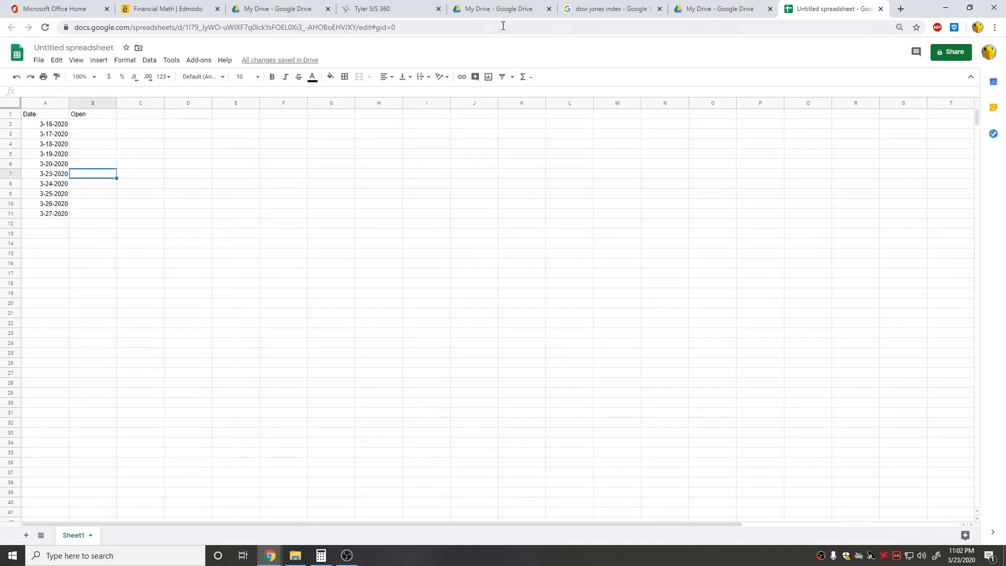
click(613, 9)
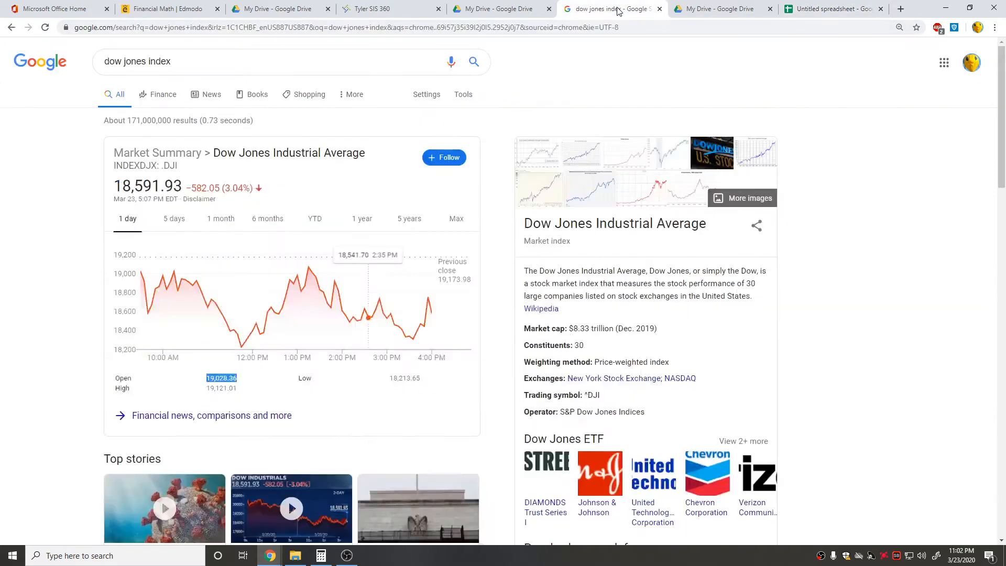
double_click(221, 378)
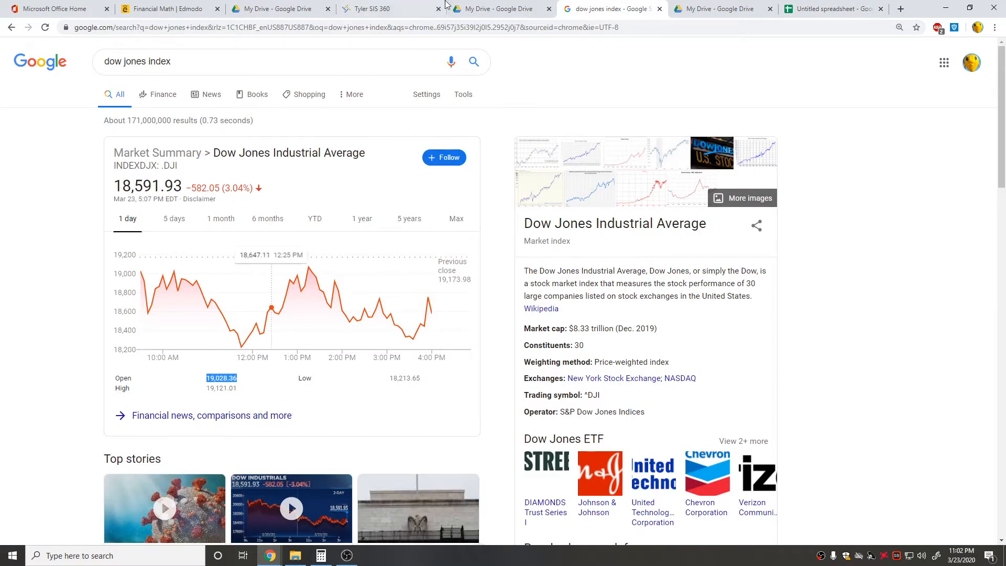
click(820, 6)
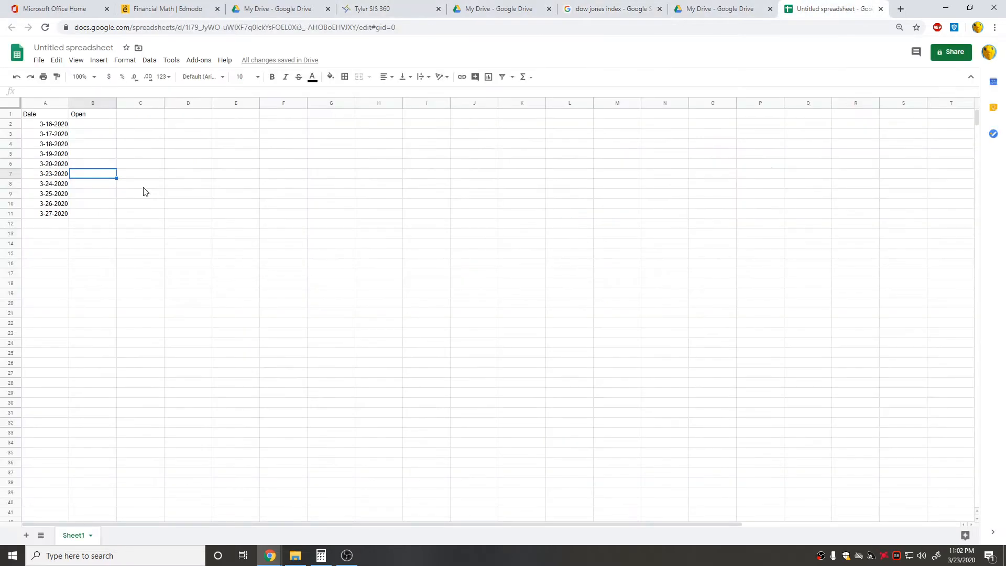
text(19028.36)
key(Return)
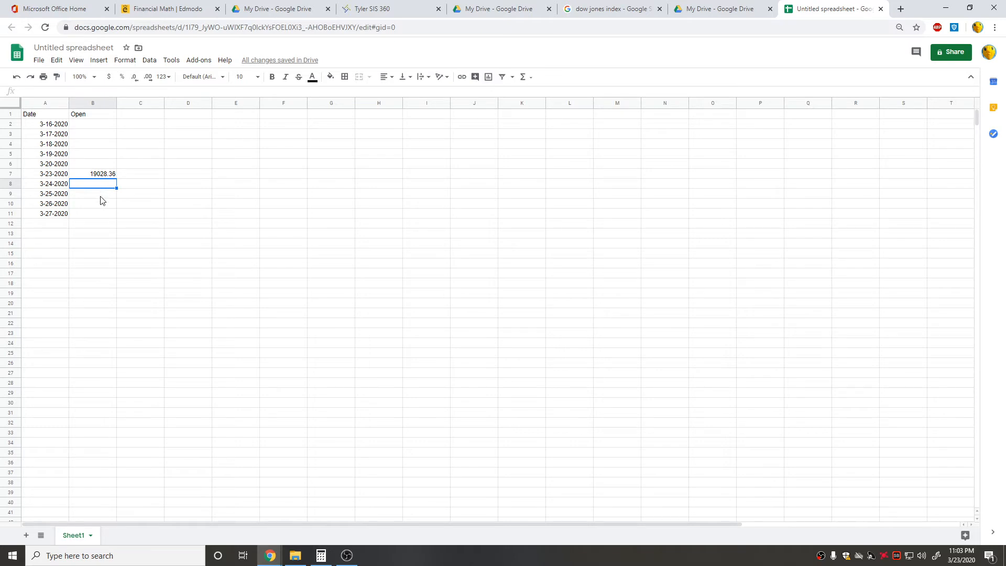
click(101, 197)
click(101, 204)
click(102, 214)
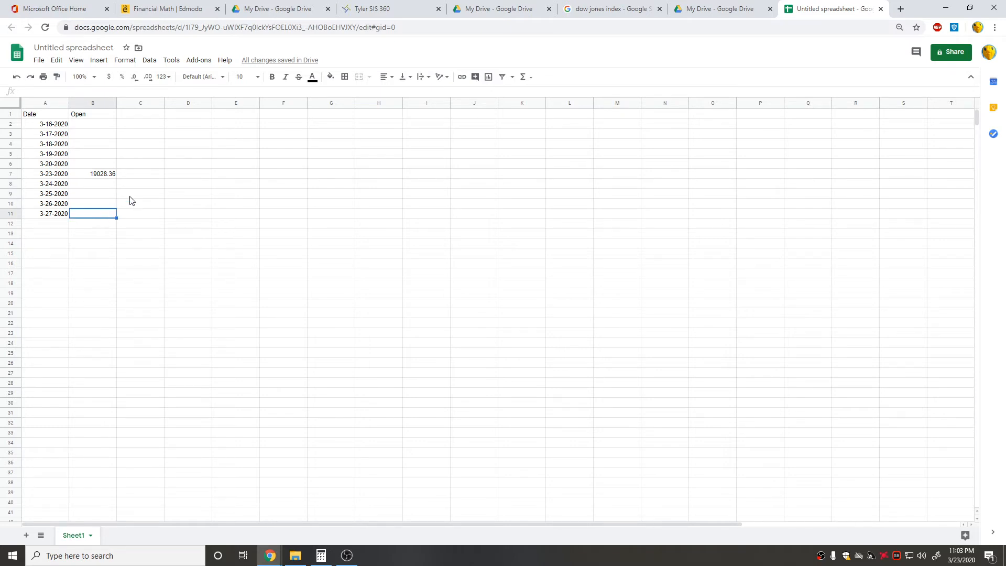
click(136, 210)
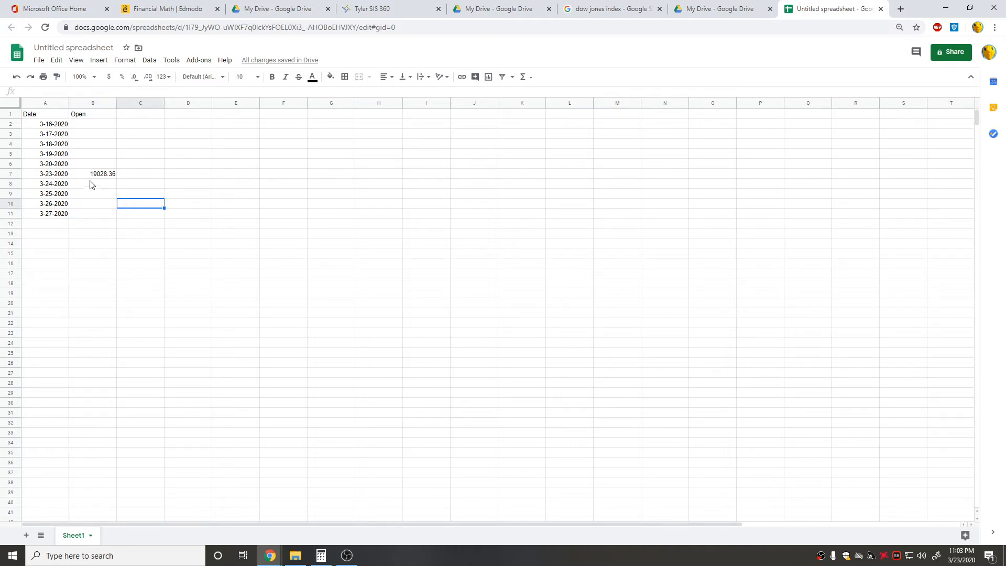
drag(98, 165, 95, 128)
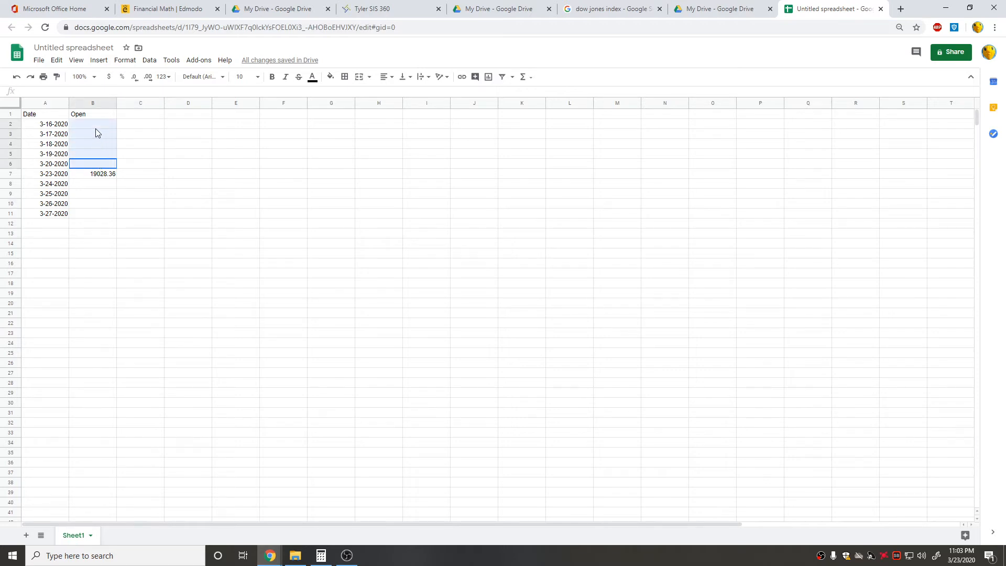
Return to the Google results tab and search for "dow jones historical open"
click(154, 174)
drag(107, 164, 104, 130)
click(617, 5)
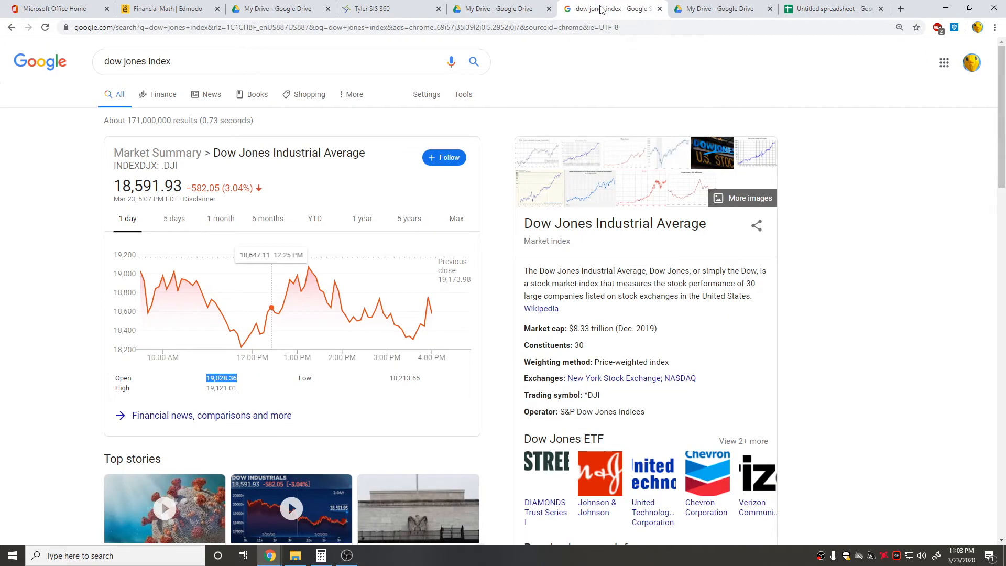
click(337, 63)
drag(171, 62, 149, 70)
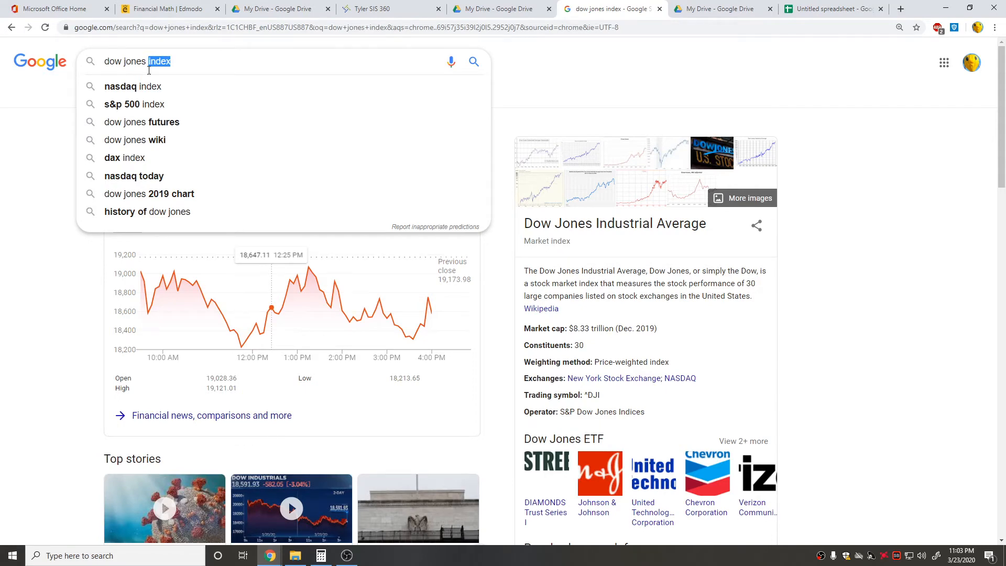
text(histori)
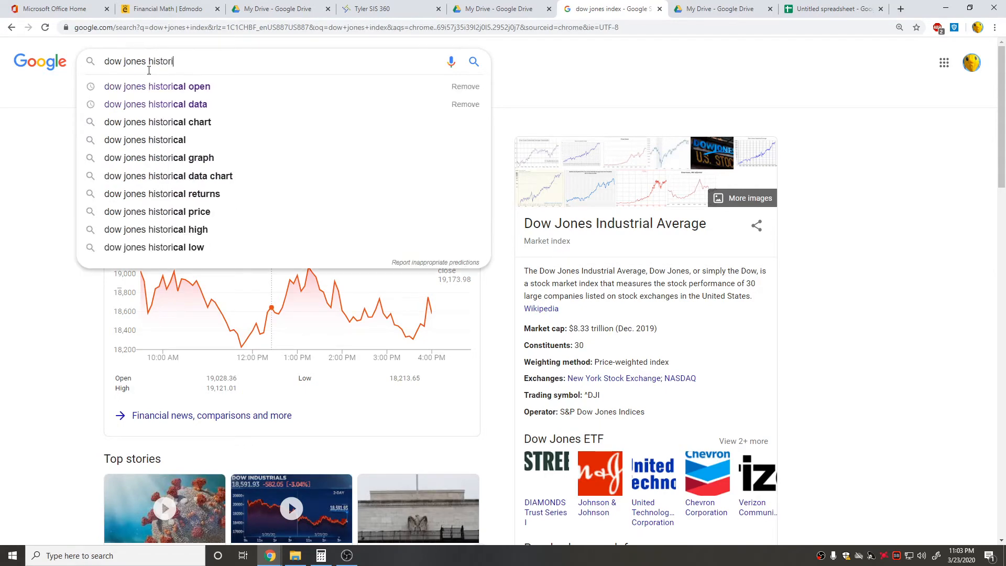
text(cal open)
key(Return)
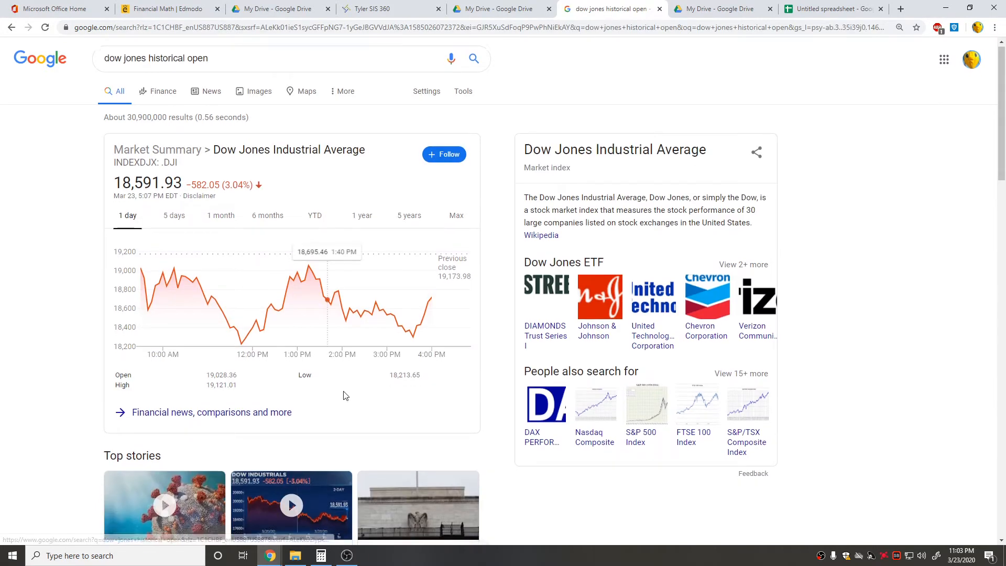
Open the Yahoo Finance result for Dow Jones Industrial Average historical data and locate the Open column
scroll(344, 397, down, 2)
scroll(345, 397, down, 6)
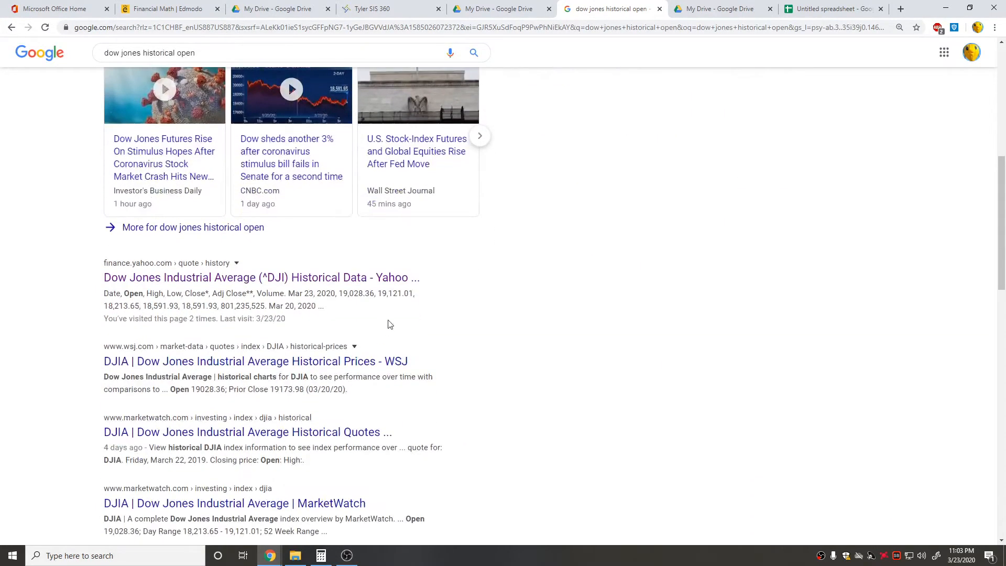
click(391, 287)
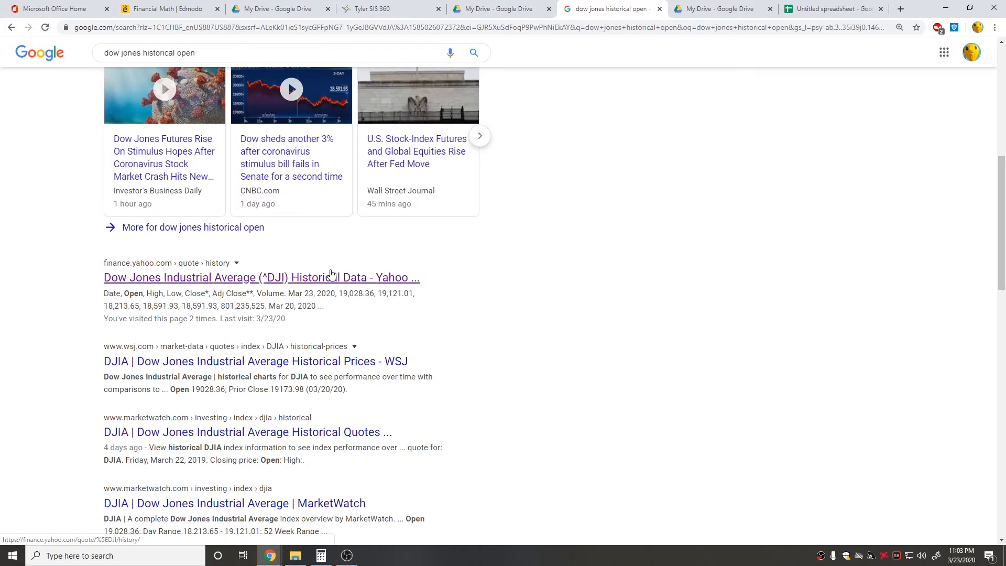
click(265, 275)
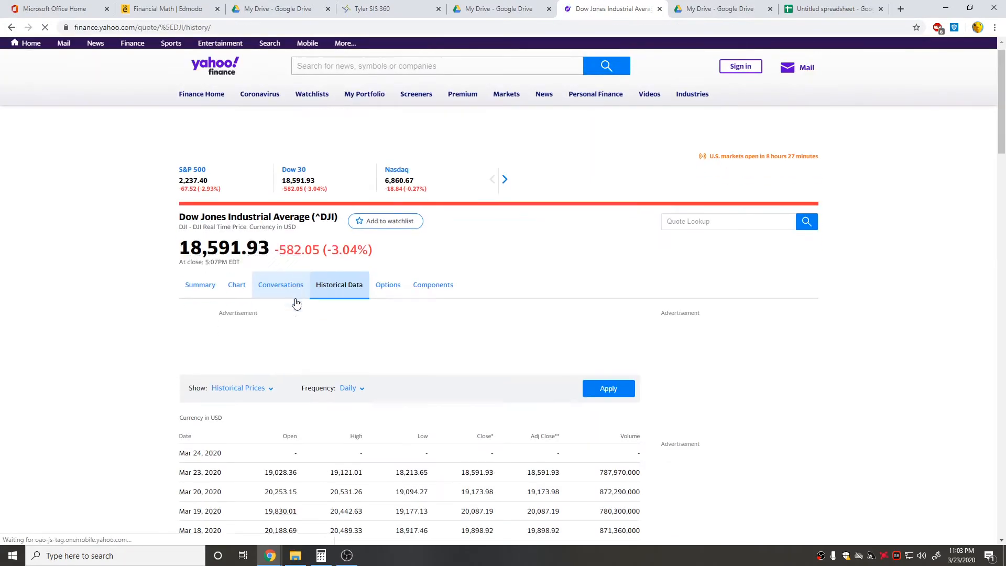
scroll(291, 293, down, 5)
double_click(290, 194)
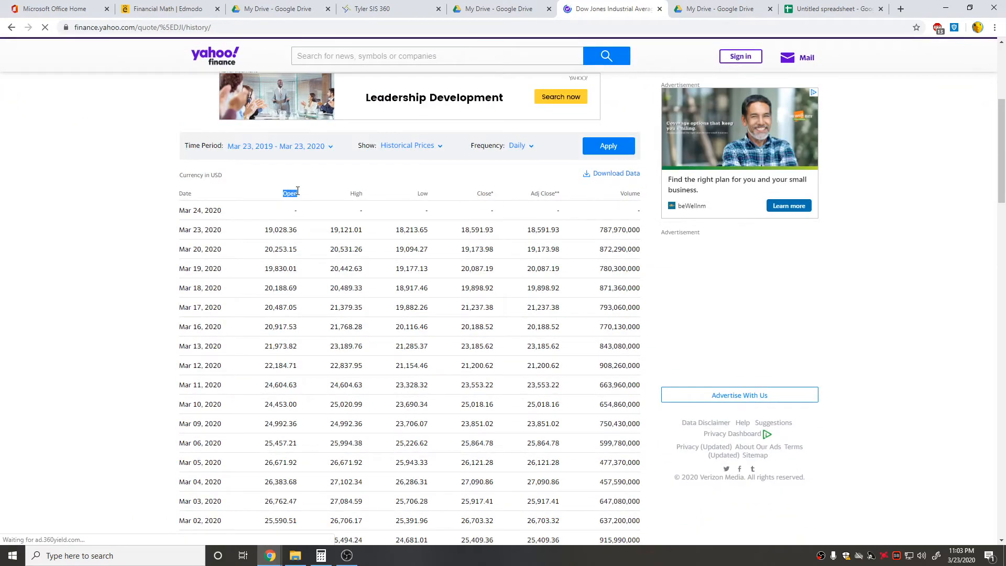
Examine the historical prices table, focusing on the Open values for Mar 16 to Mar 23, 2020
scroll(293, 209, down, 2)
scroll(292, 217, down, 11)
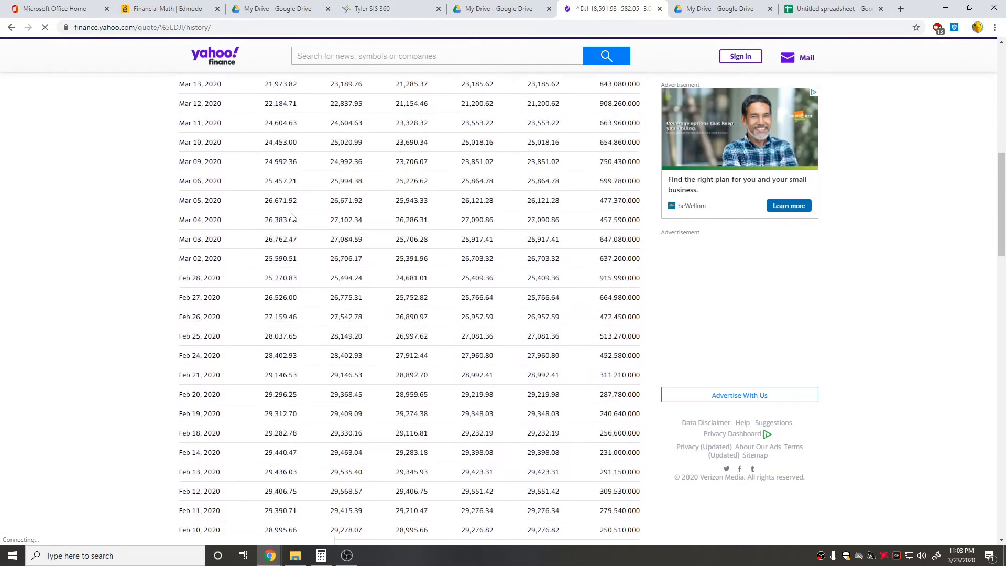
scroll(292, 217, down, 18)
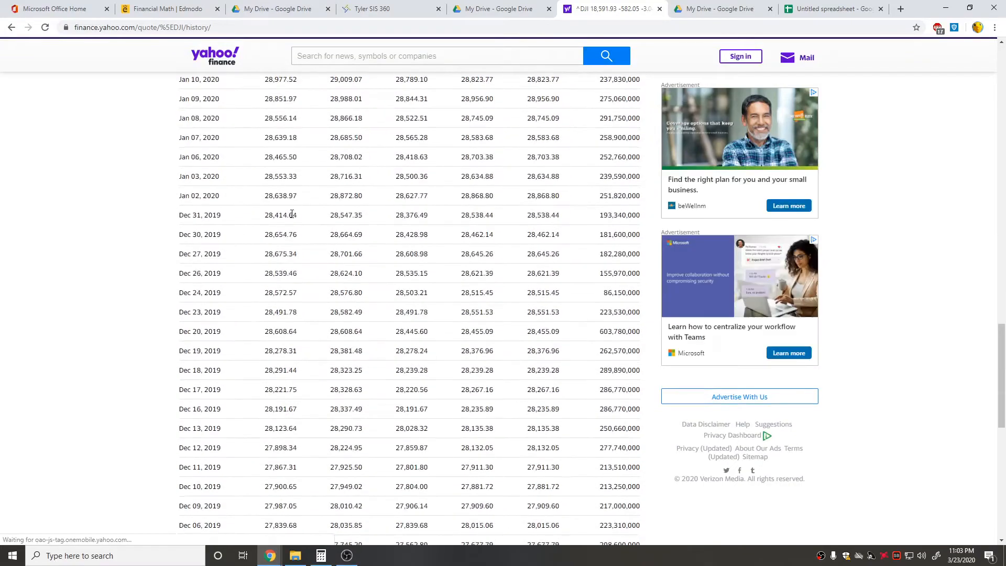
scroll(292, 217, down, 20)
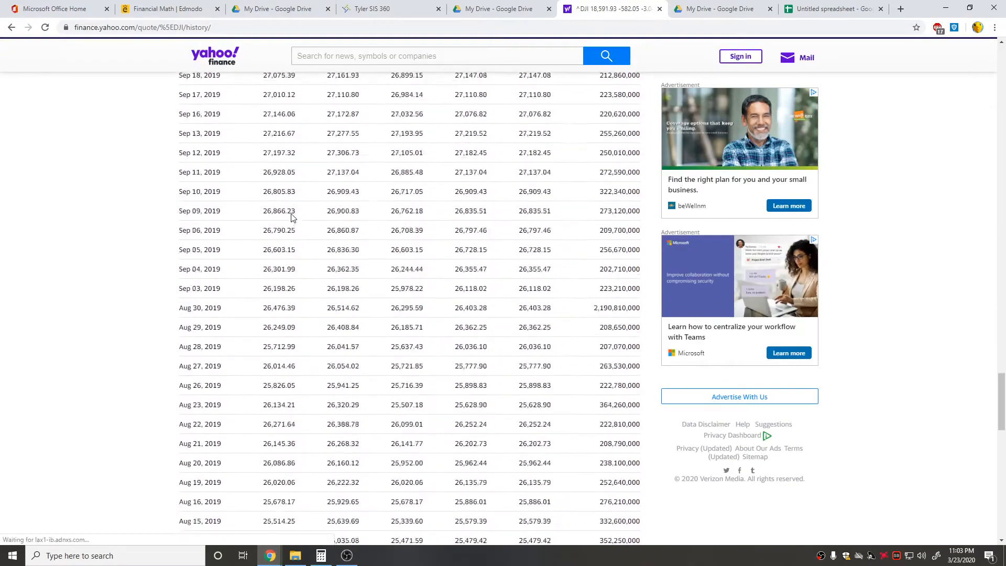
scroll(291, 217, up, 20)
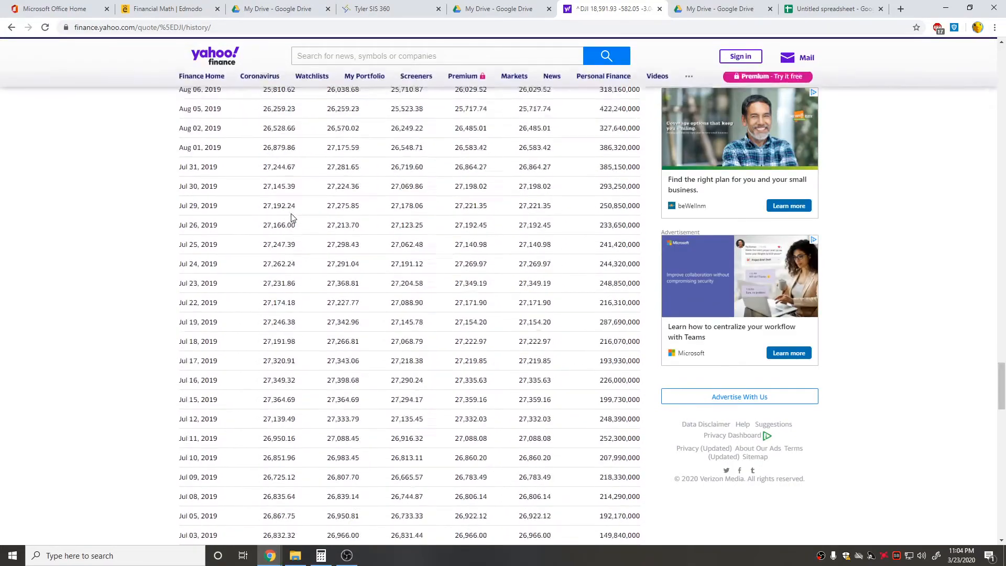
scroll(302, 221, up, 20)
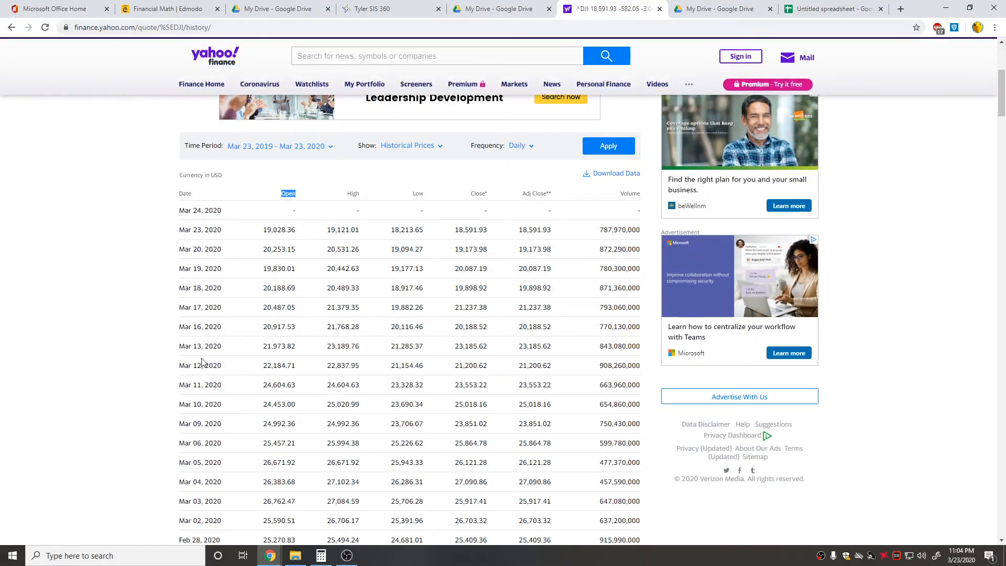
drag(177, 328, 263, 291)
click(287, 331)
drag(297, 269, 265, 233)
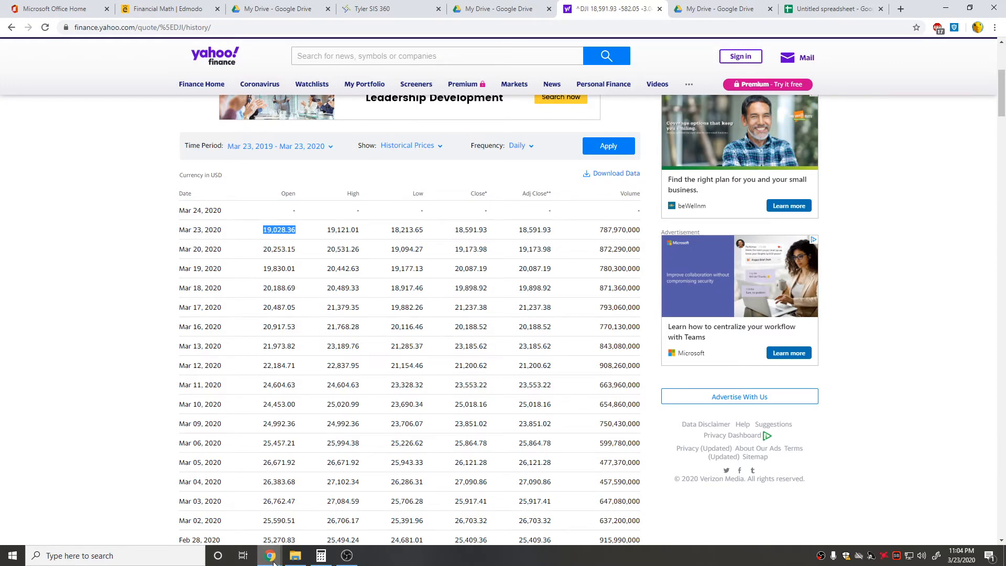
Switch to the other spreadsheet window and review the DATE and OPEN table on Sheet1, including the 3-16-2020 opening value
mouse_move(271, 561)
click(303, 535)
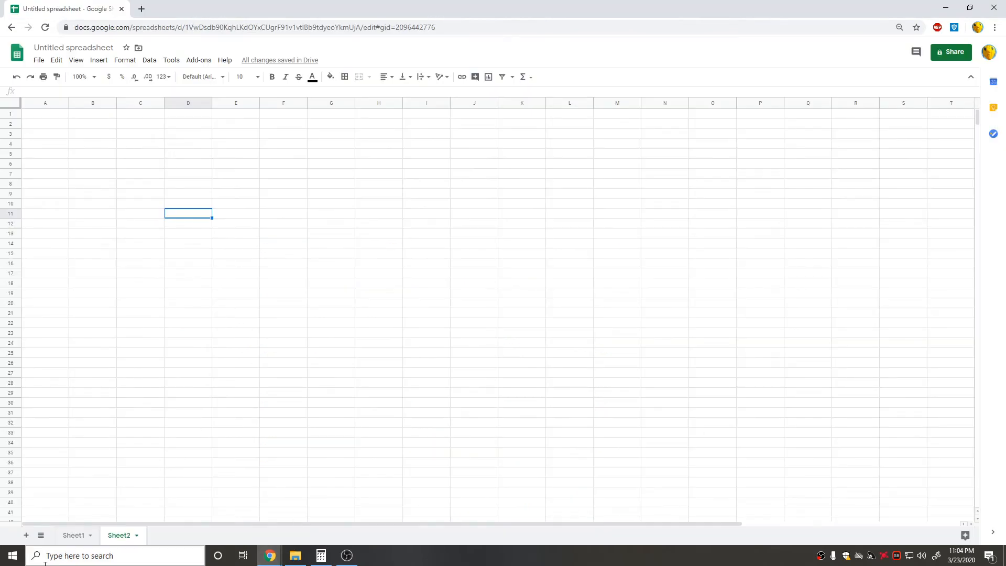
click(72, 537)
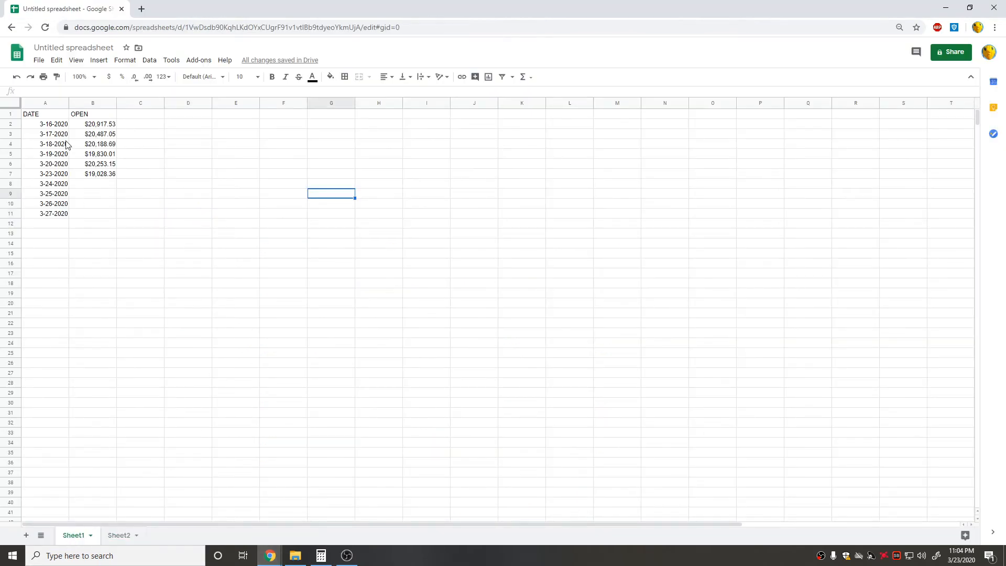
drag(47, 115, 96, 214)
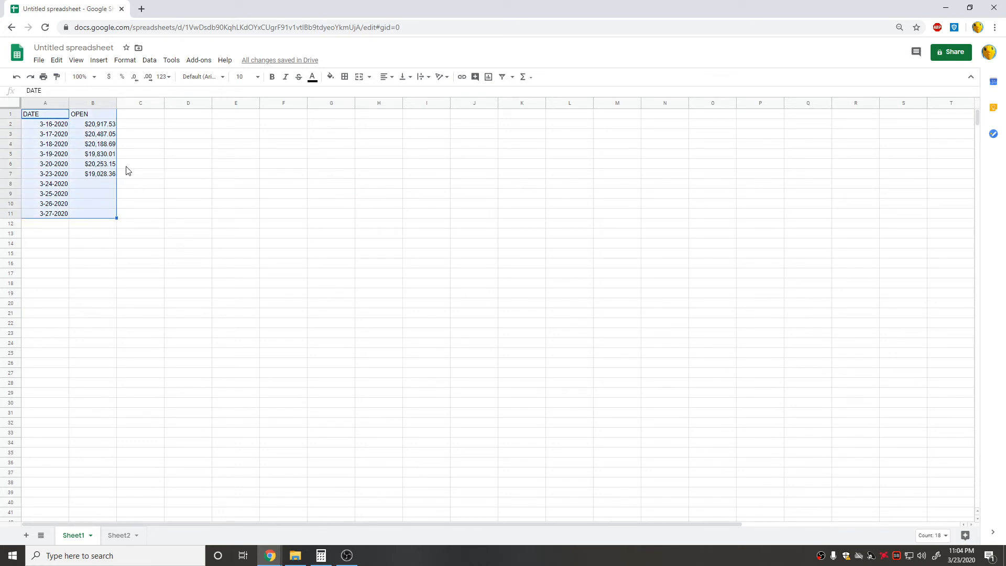
click(95, 128)
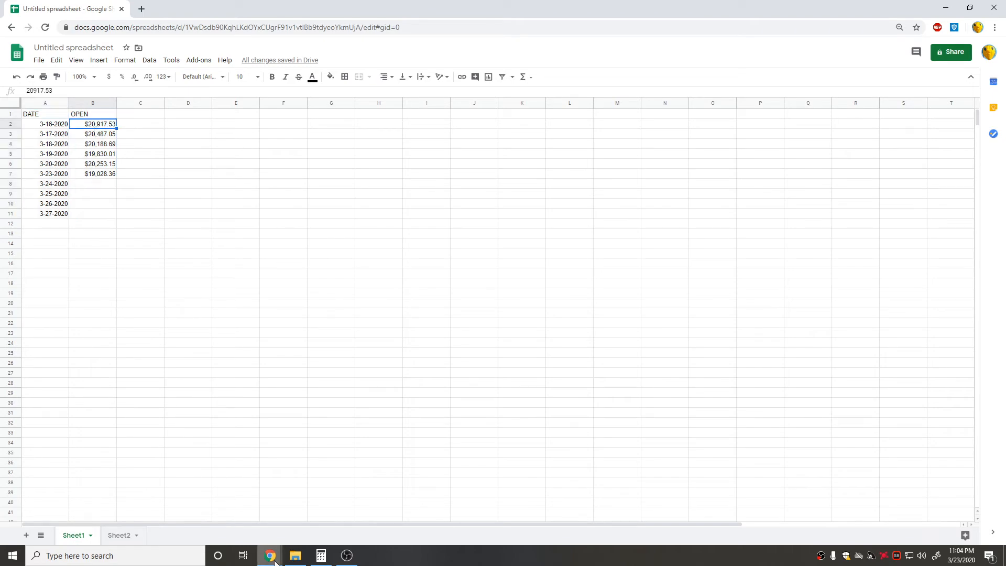
Compare the Mar 16, 2020 Open value on the Yahoo Finance page with the spreadsheet's entry
mouse_move(275, 562)
click(257, 530)
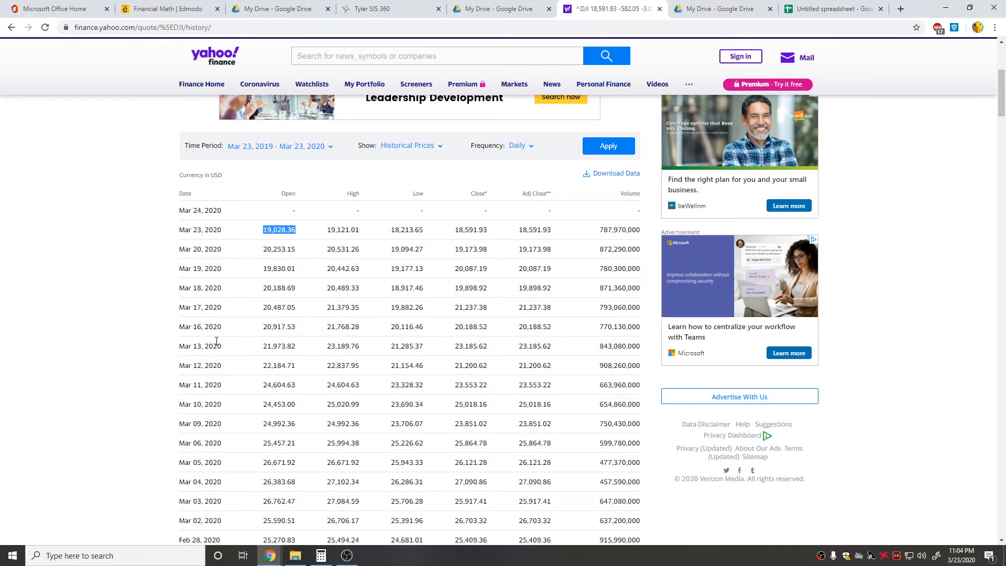
drag(263, 327, 304, 329)
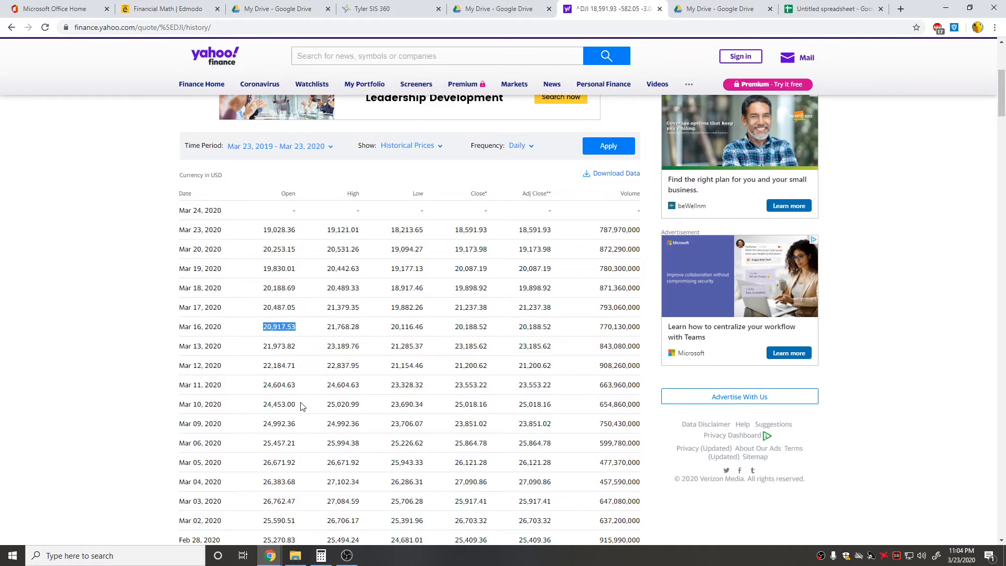
click(270, 557)
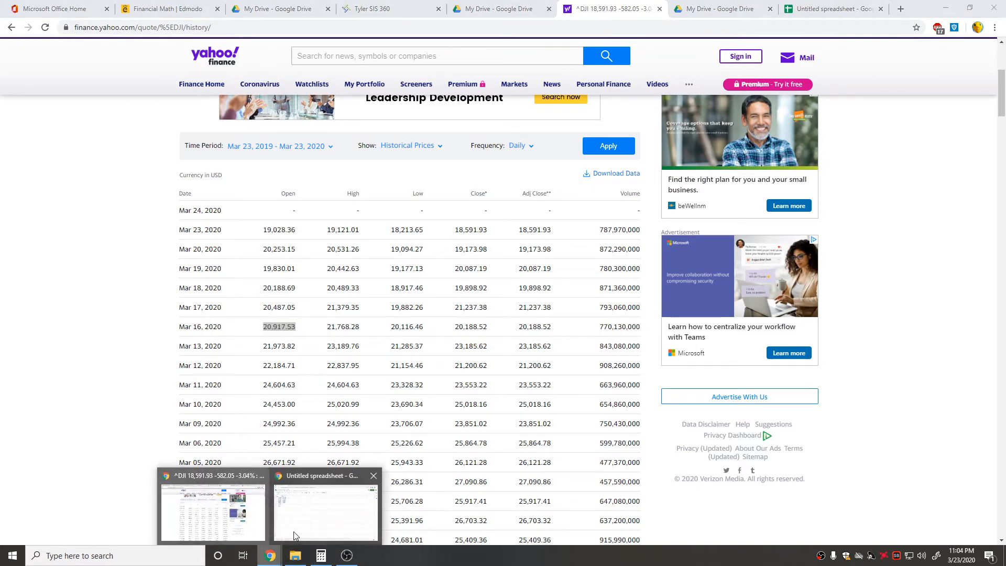
click(294, 536)
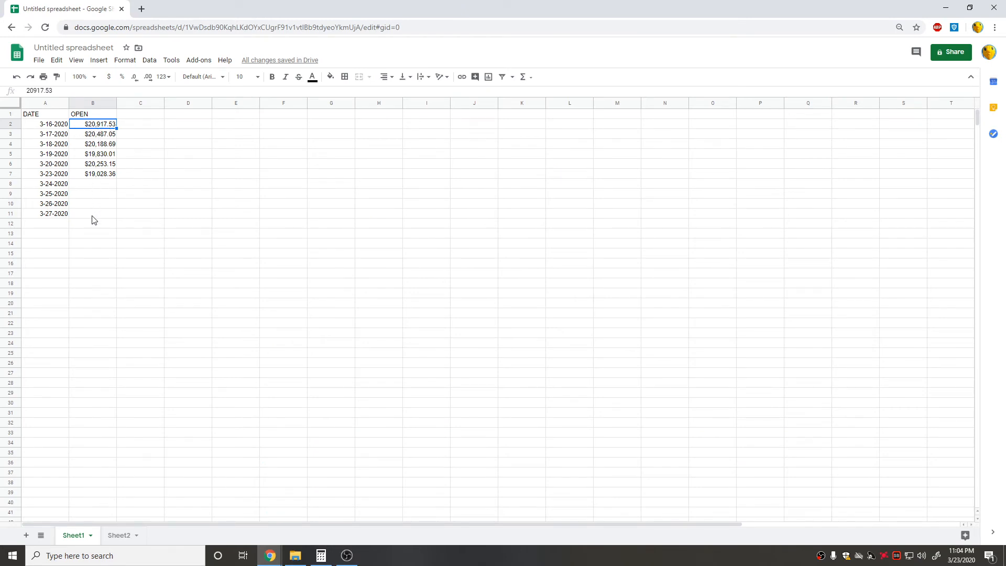
Insert a line chart from the DATE and OPEN data in A1:B11 and move it up closer to the table
drag(83, 212, 38, 109)
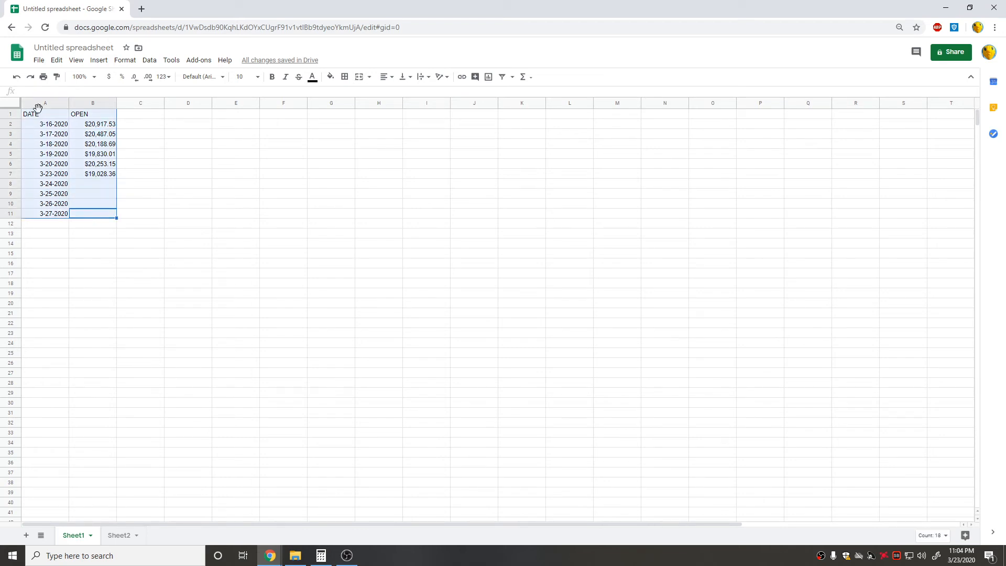
drag(90, 182, 92, 216)
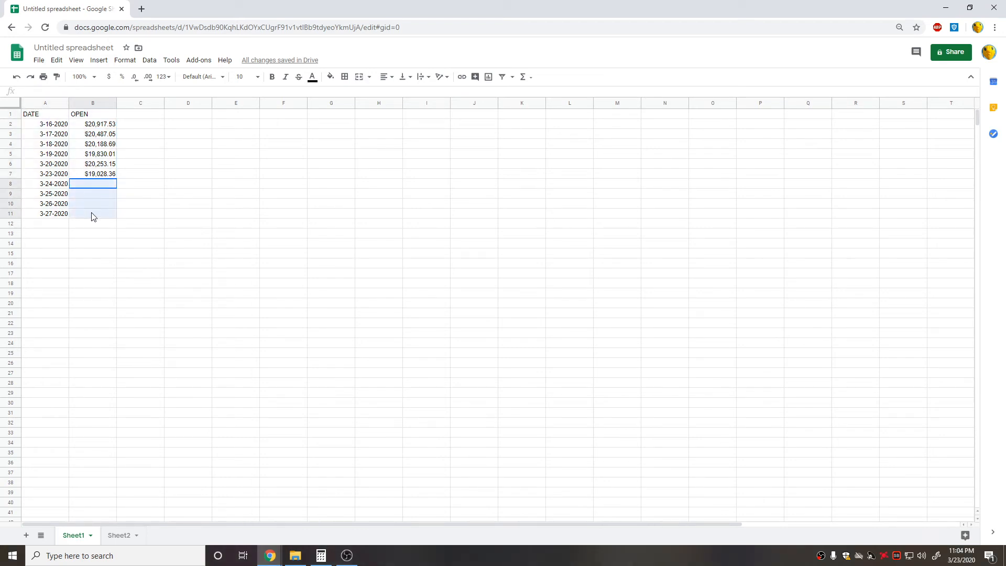
click(96, 218)
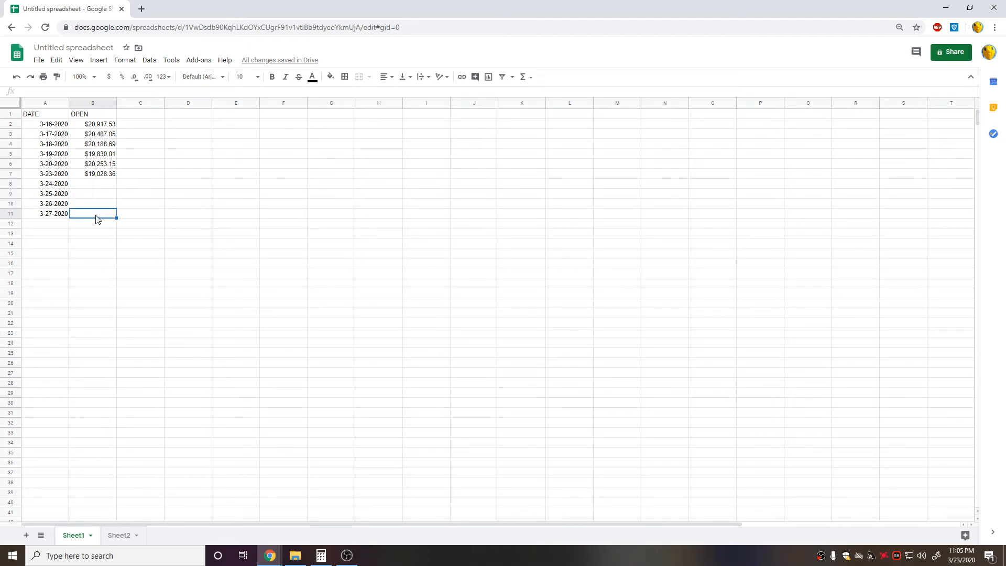
drag(96, 218, 42, 110)
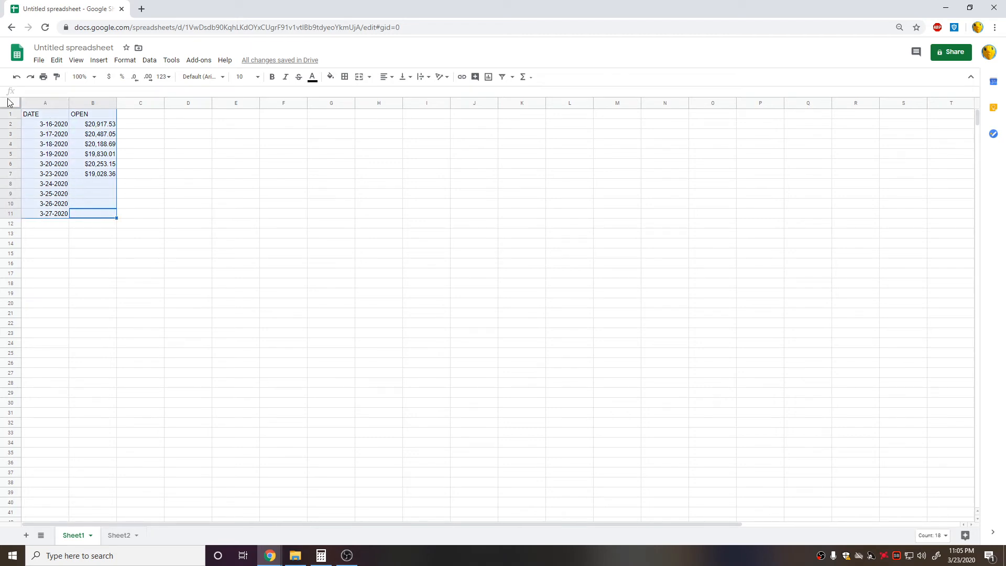
click(103, 60)
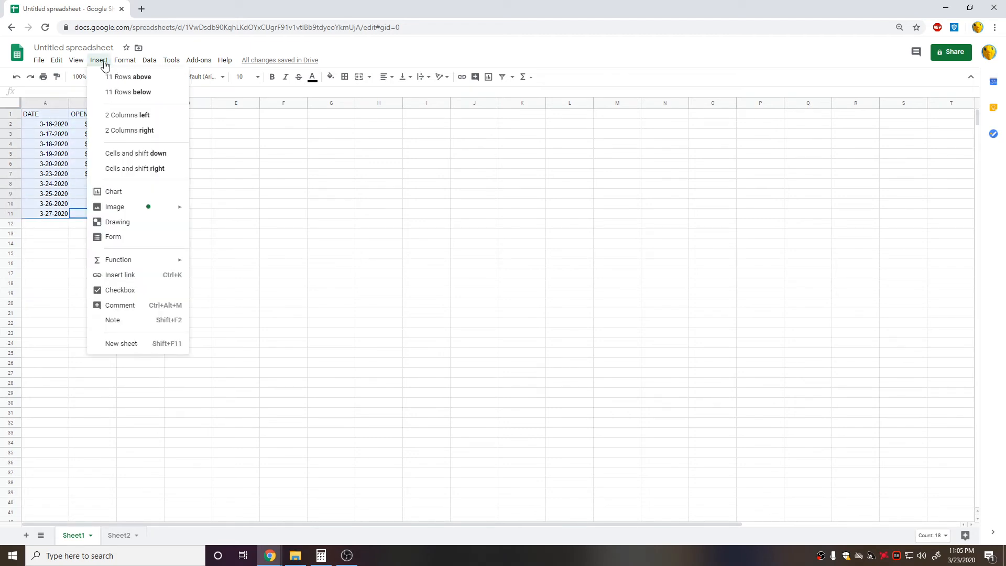
click(129, 192)
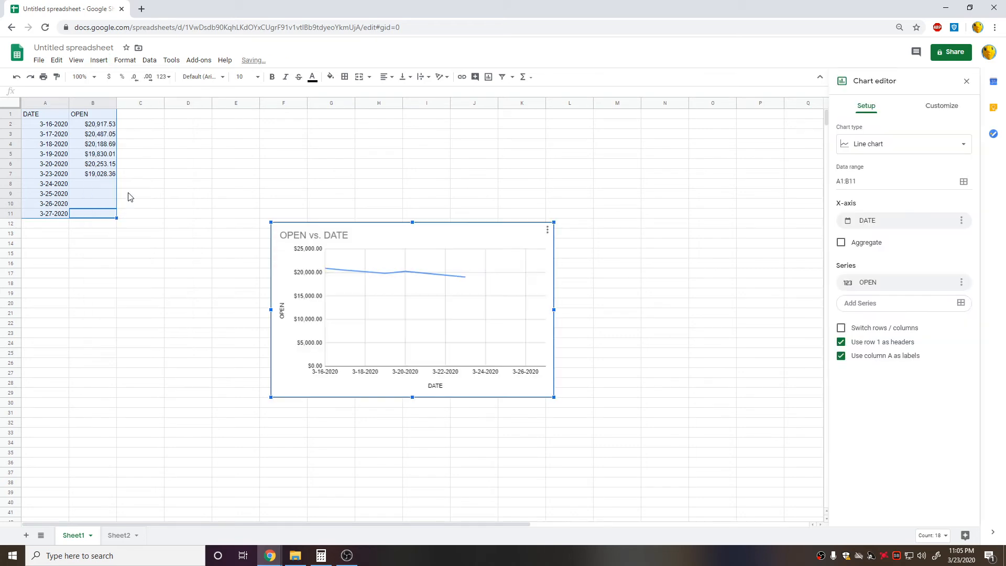
drag(449, 235, 432, 174)
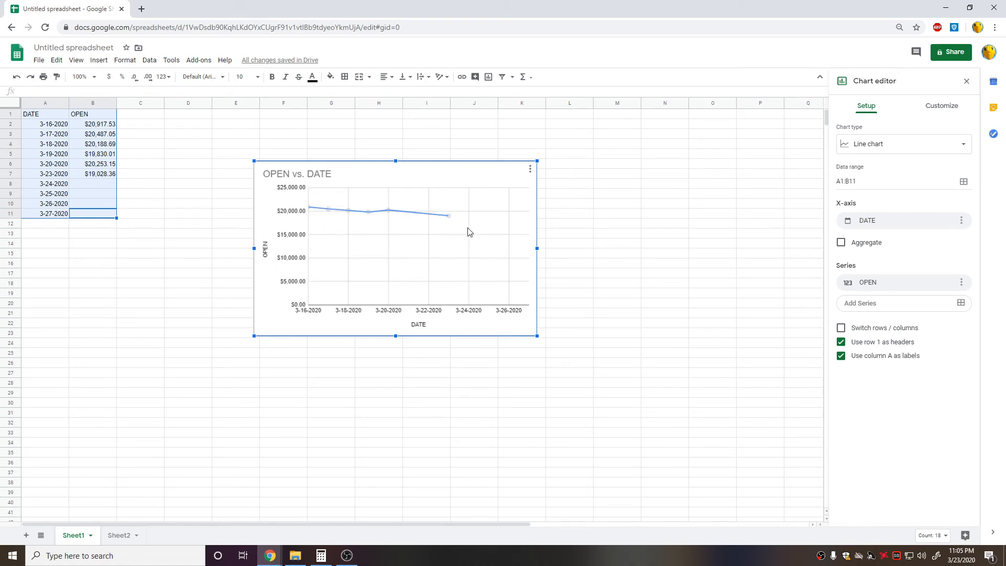
Set the minimum of the line chart's vertical axis to 15000
click(940, 108)
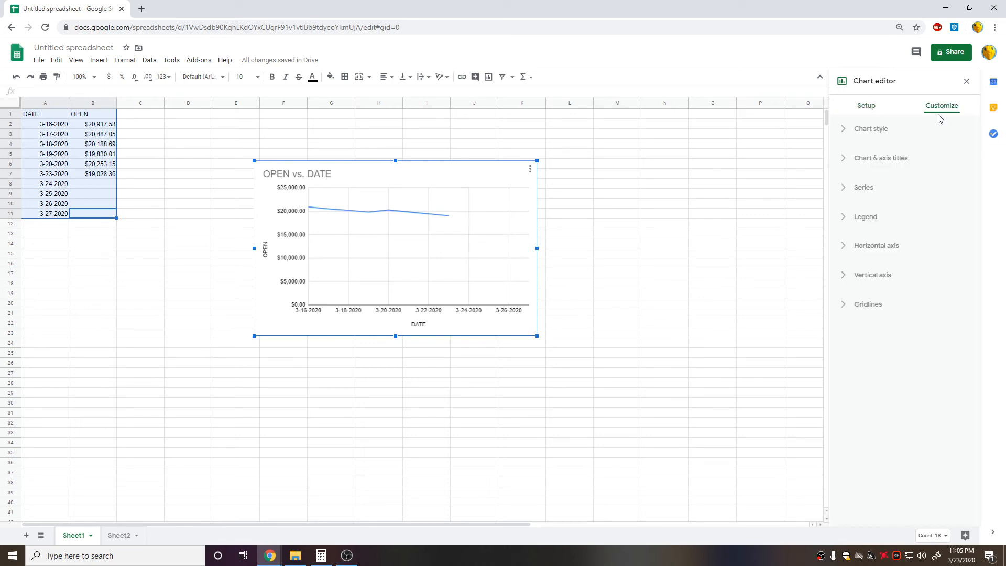
click(866, 275)
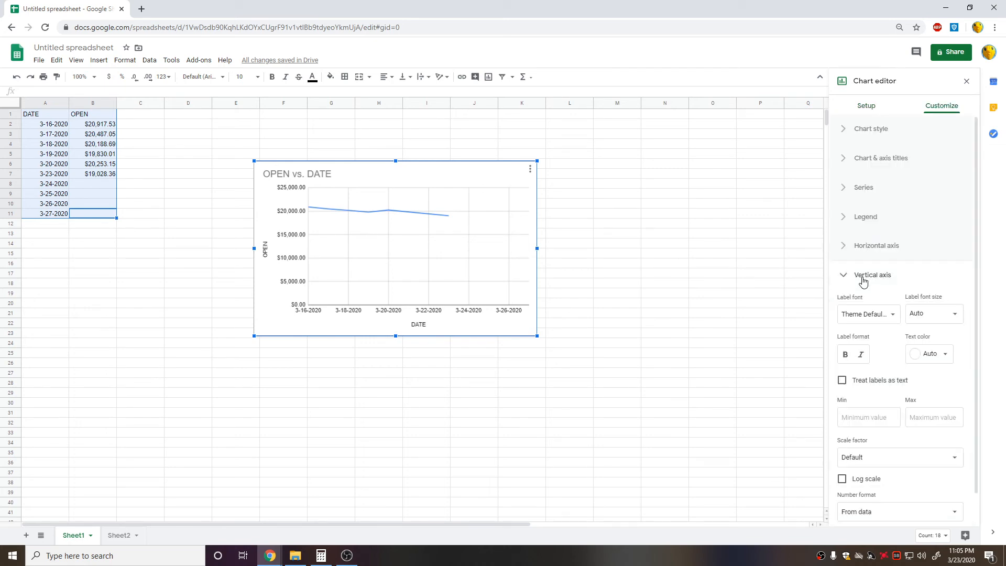
scroll(856, 395, down, 1)
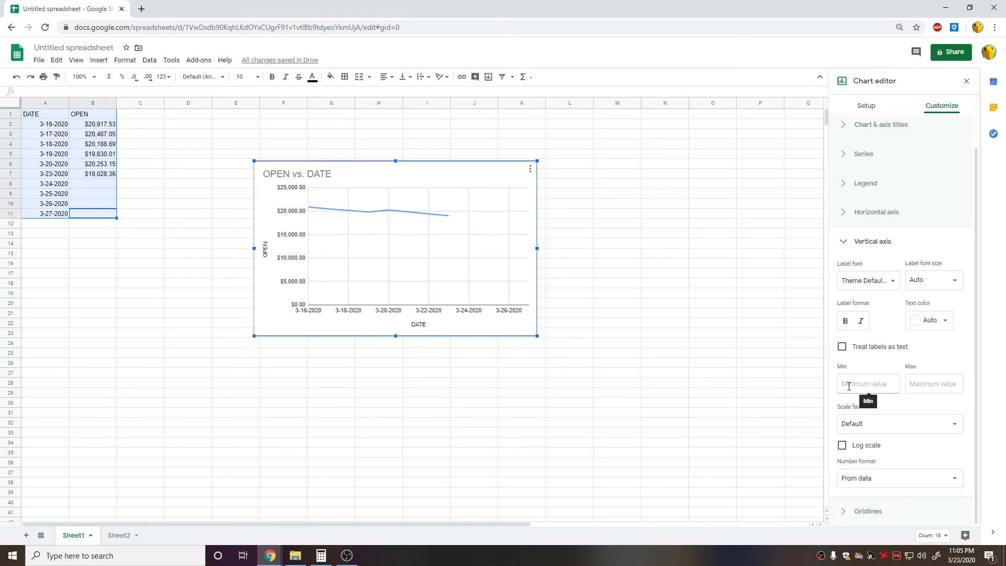
click(850, 387)
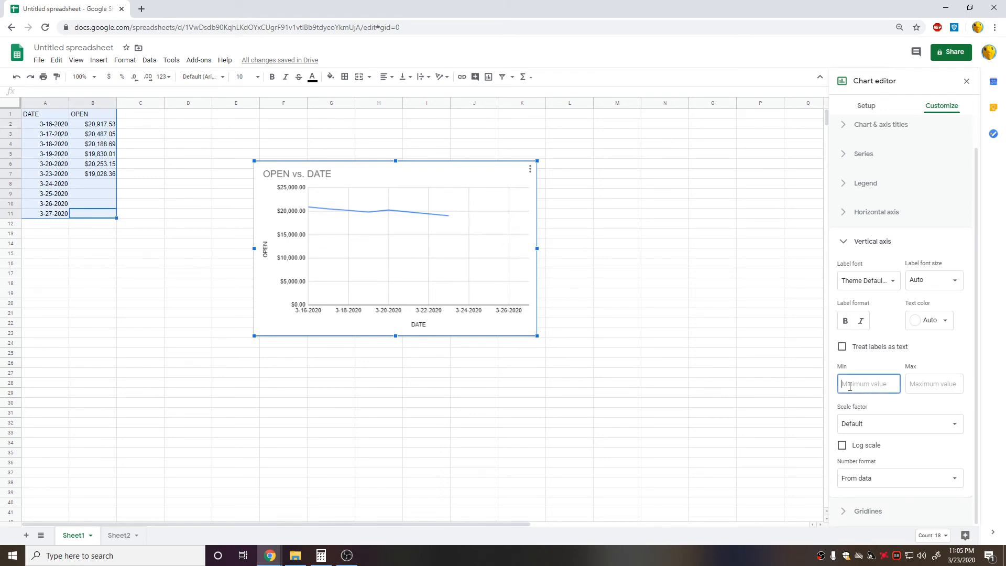
text(15000)
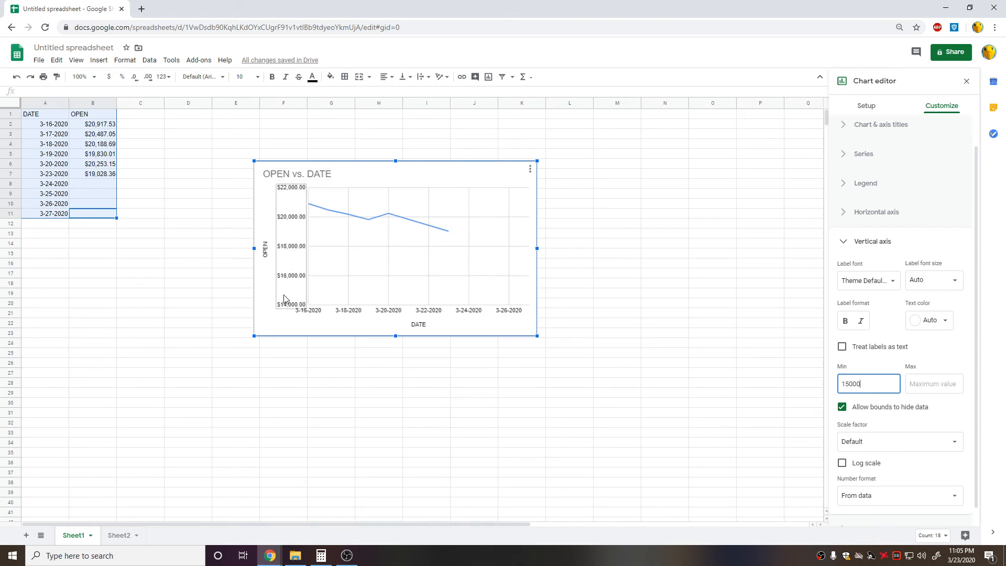
Set the vertical axis maximum to 21000 and its minimum to 17000
click(931, 384)
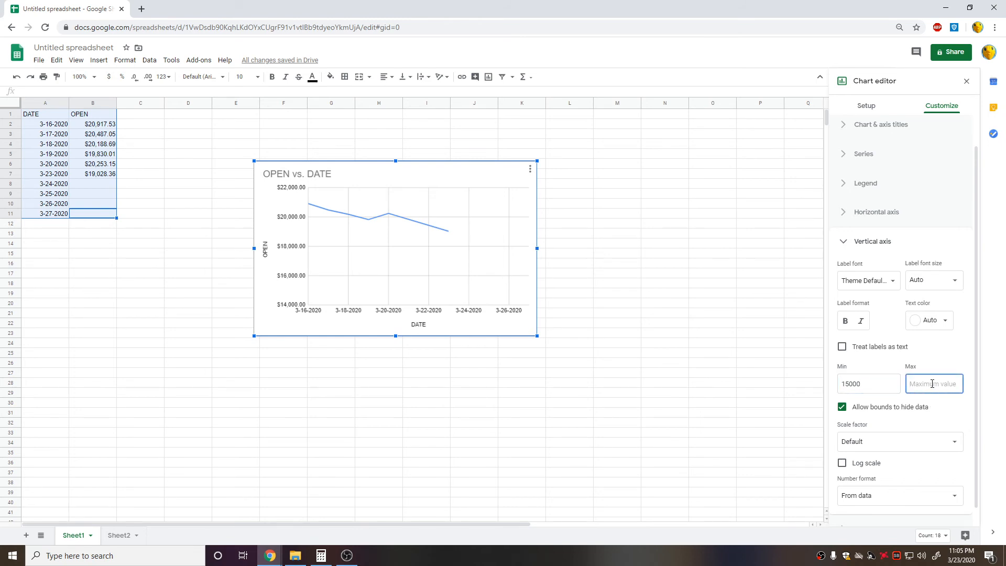
text(21000)
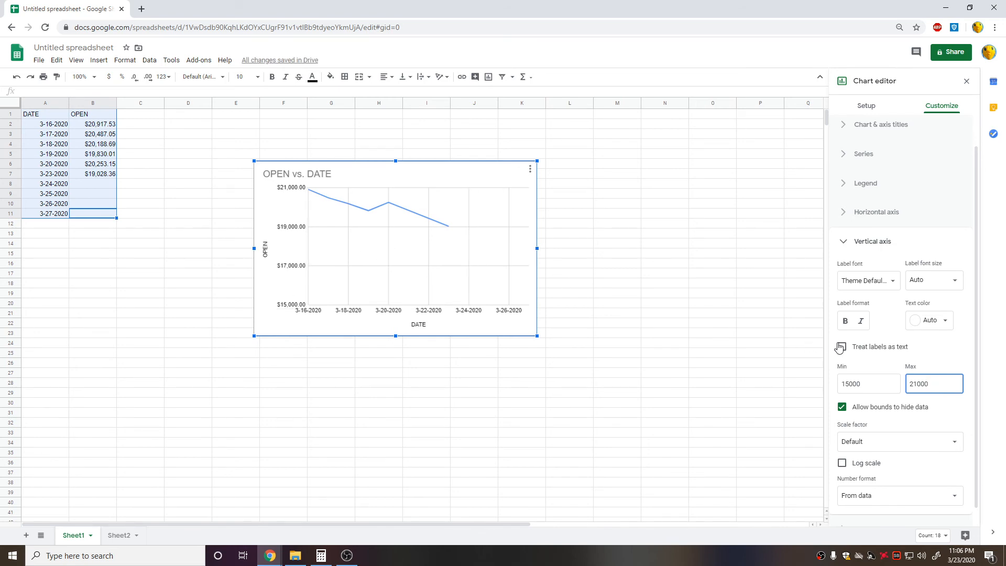
click(847, 386)
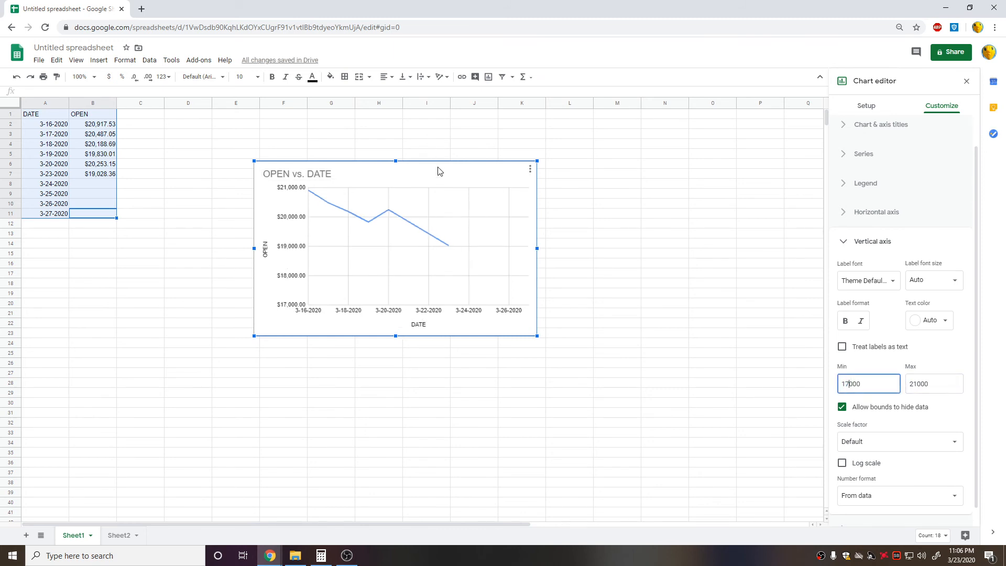
Select the empty OPEN cells B8:B11 and move the line chart beside the data table, with its upper-left corner near D3
drag(439, 171, 460, 155)
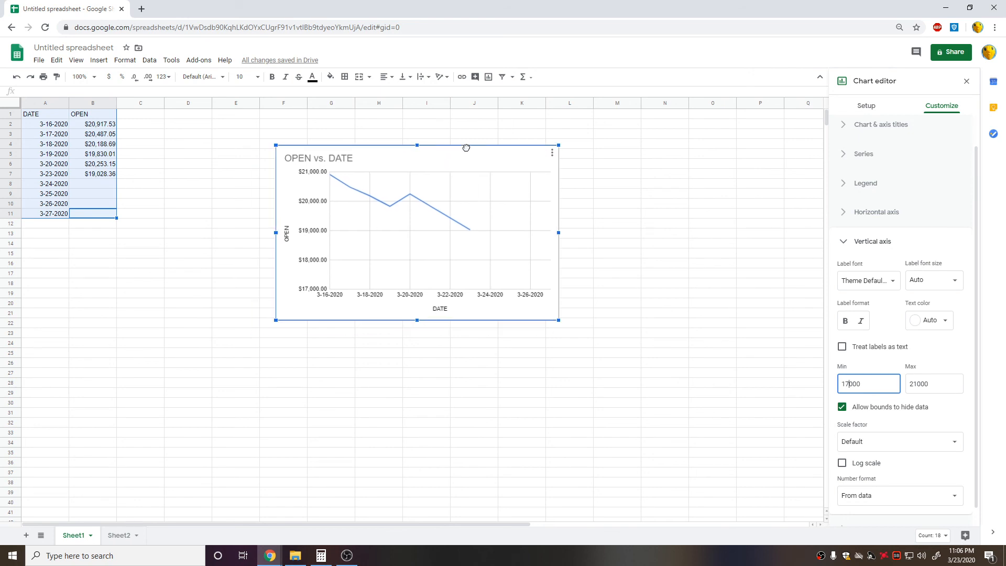
click(112, 194)
drag(108, 187, 106, 213)
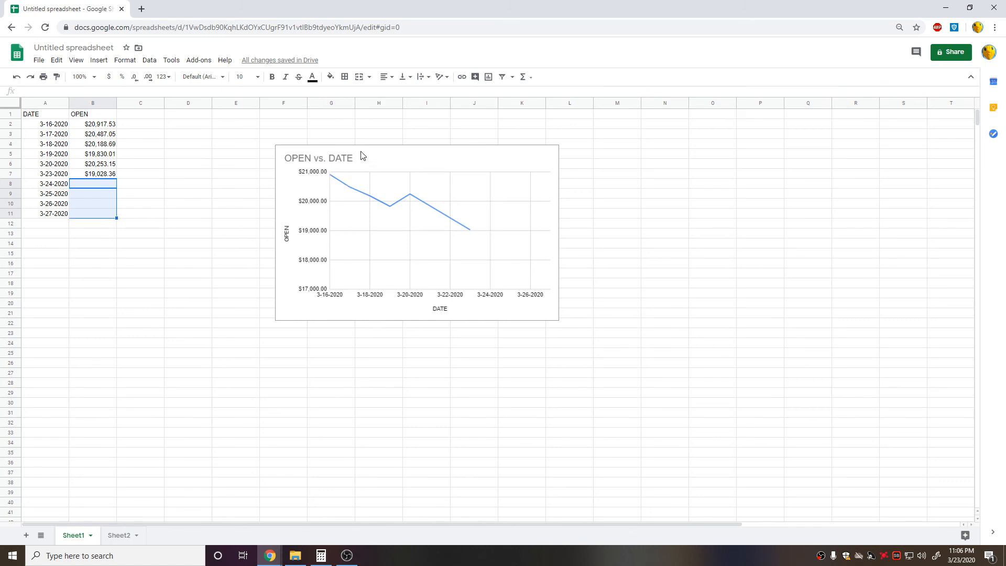
click(335, 149)
drag(335, 150, 224, 132)
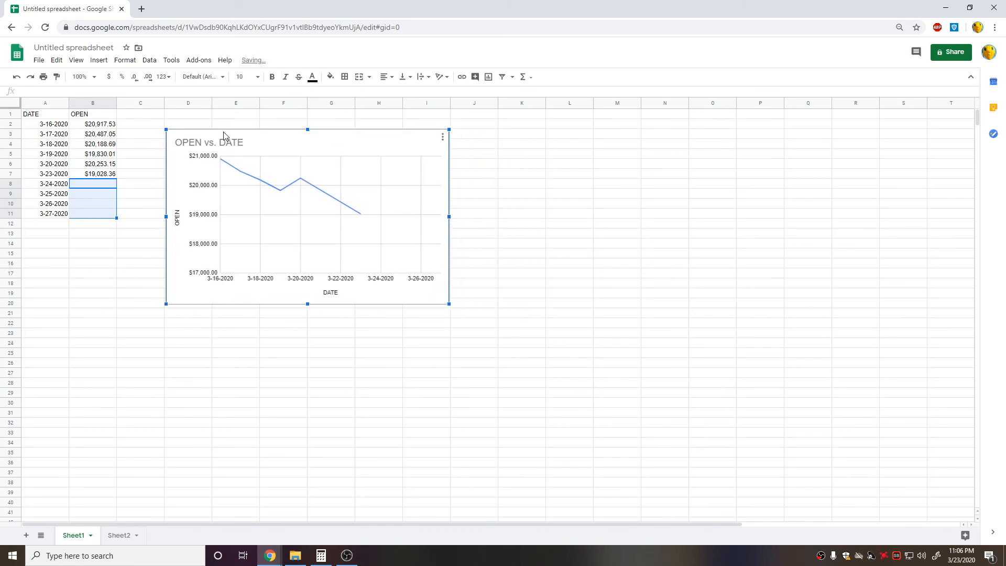
Rename the spreadsheet as DOW JONES OPEN
click(81, 45)
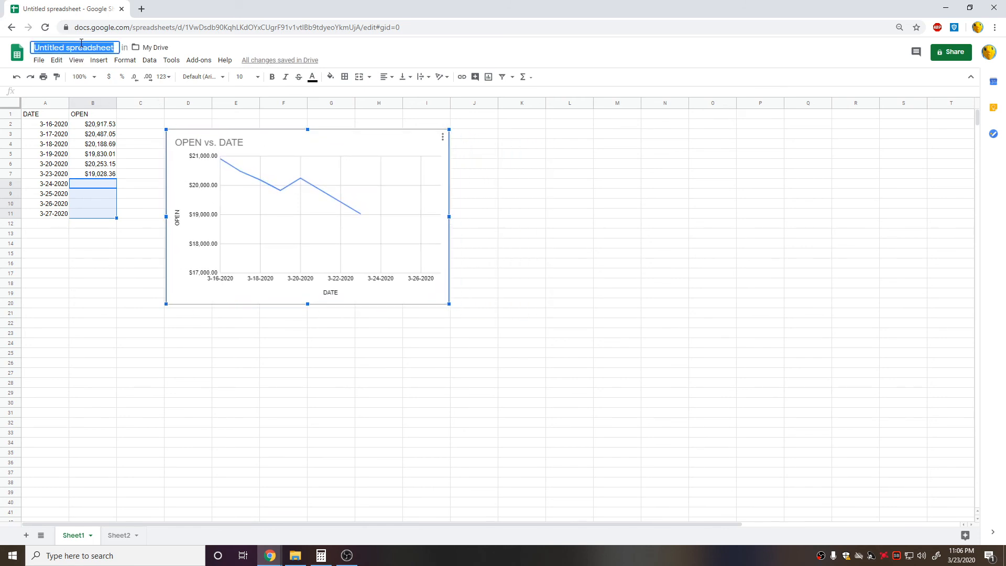
text(DO)
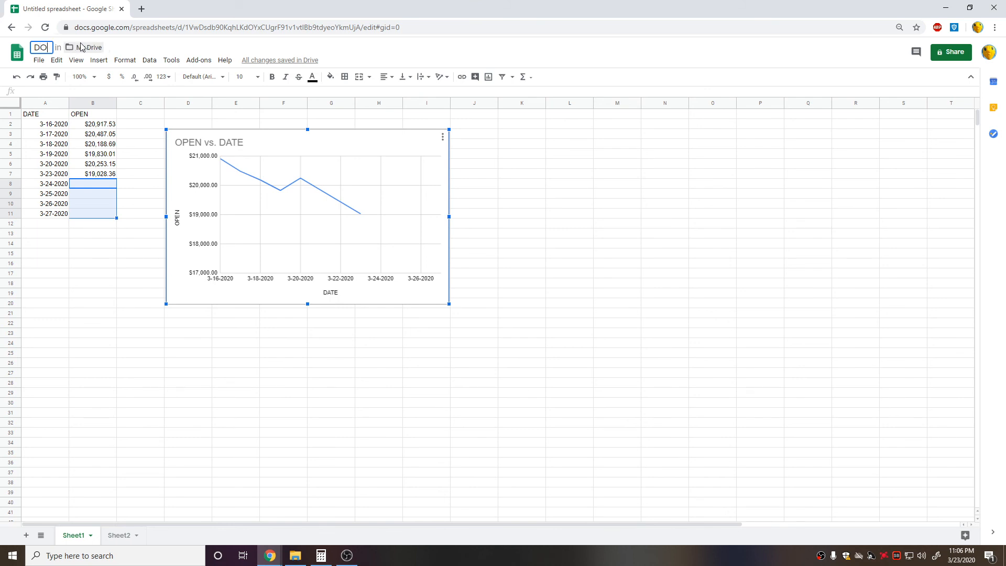
text(W JONES OPEN)
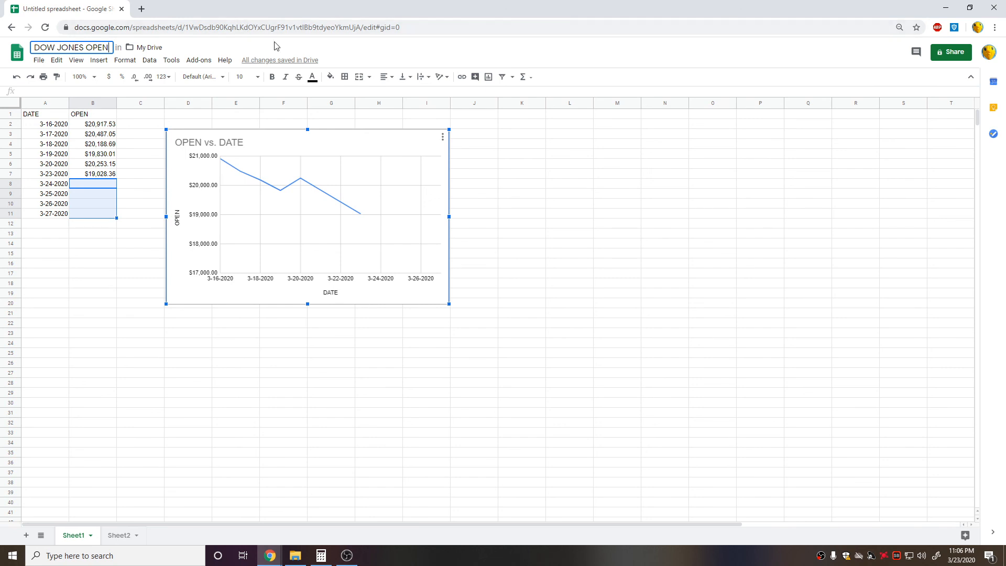
key(Return)
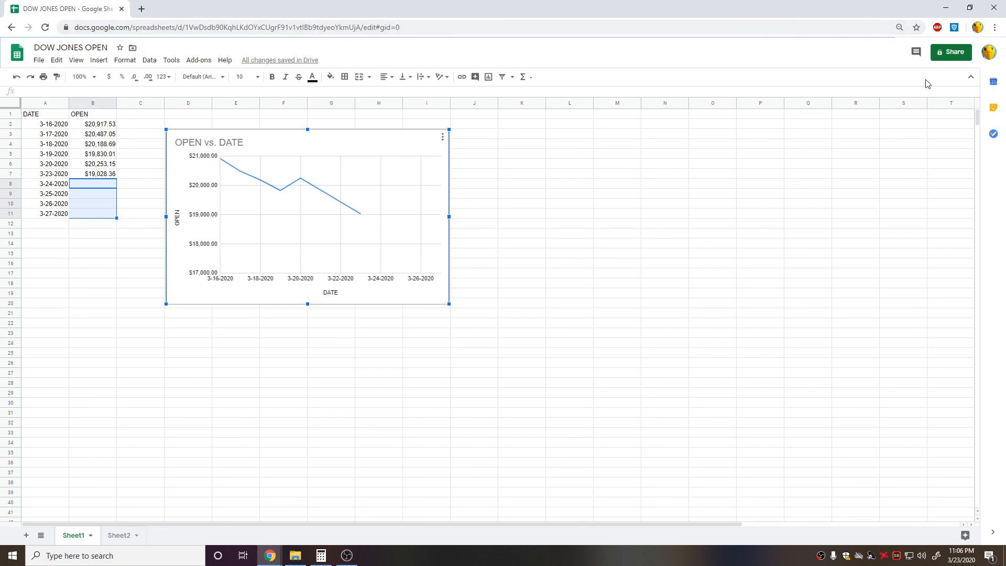
Turn on link sharing so anyone with the link can view the spreadsheet, and copy the shareable link
click(951, 54)
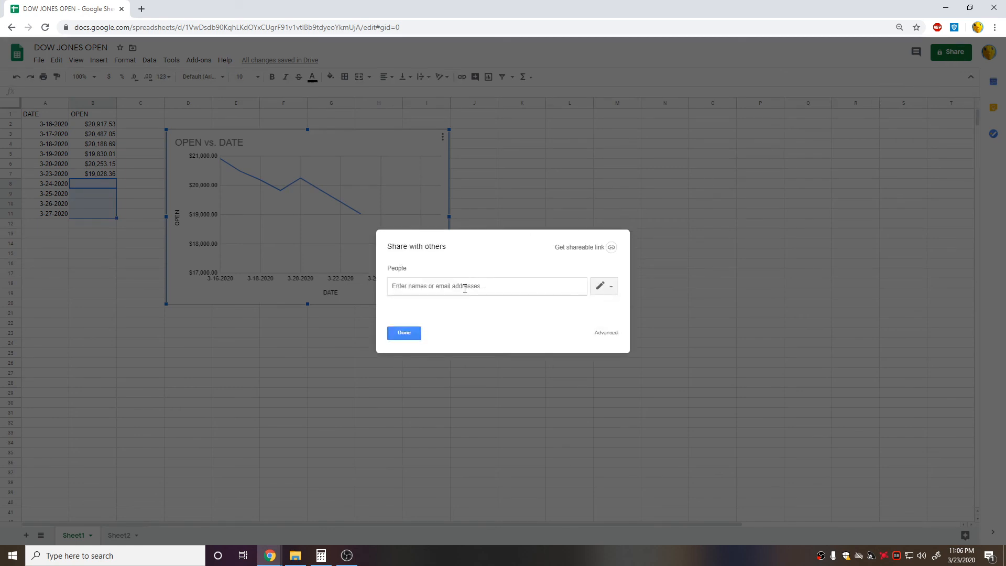
click(611, 248)
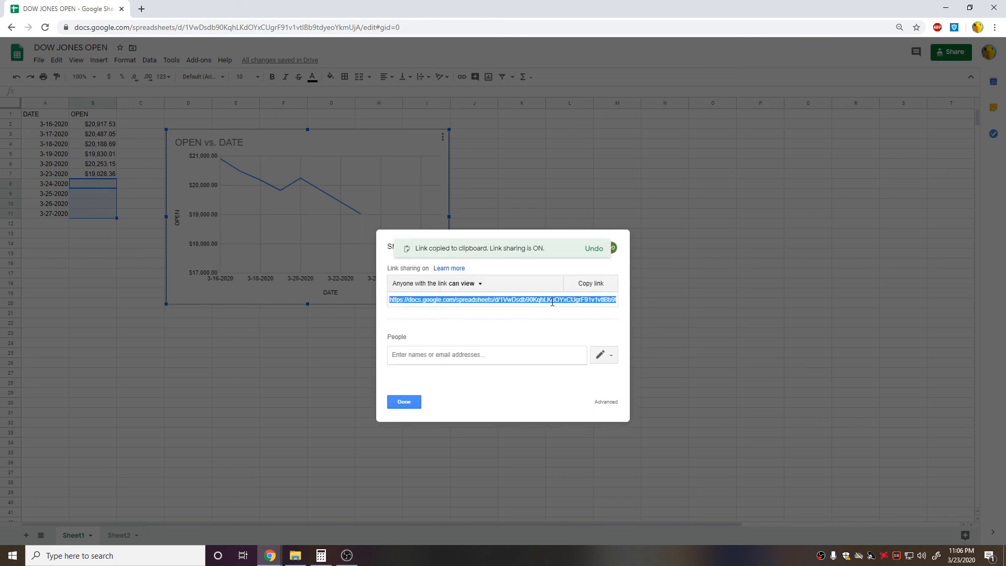
click(595, 291)
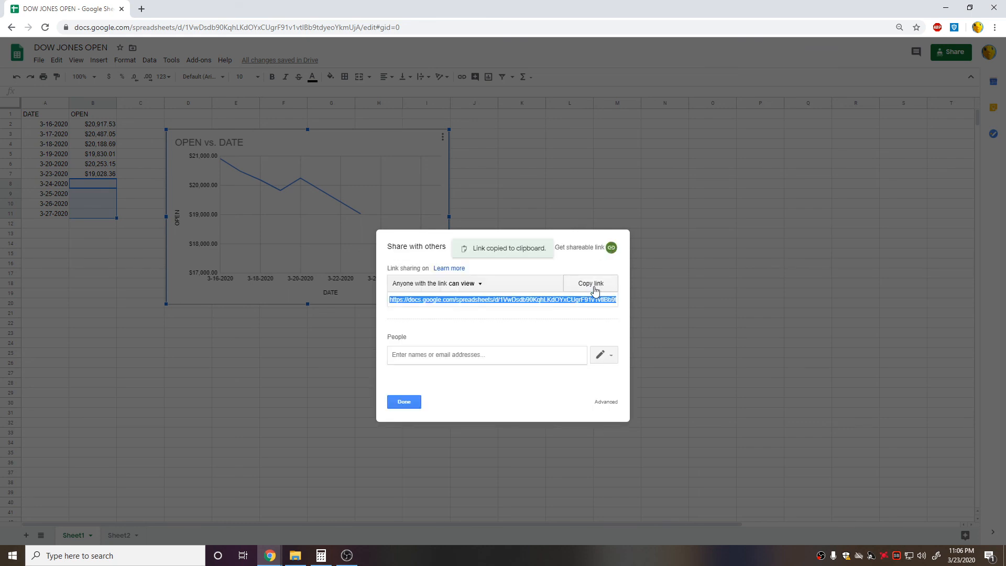